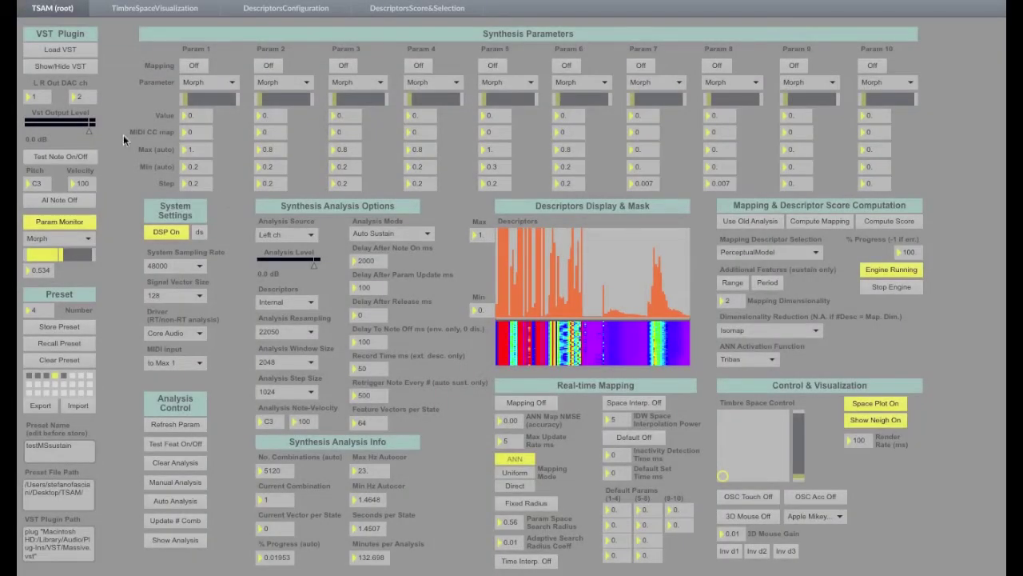
Load Massive.vst from Library/Audio/Plug-Ins/VST as TSAM's plug-in
{"action": "left_click", "coordinate": [78, 51]}
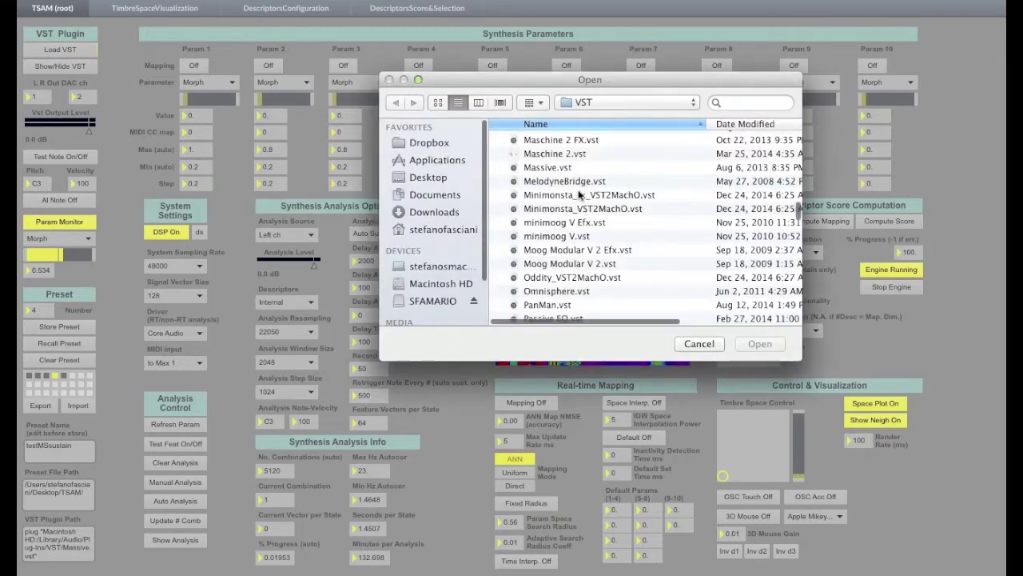
{"action": "left_click", "coordinate": [646, 104]}
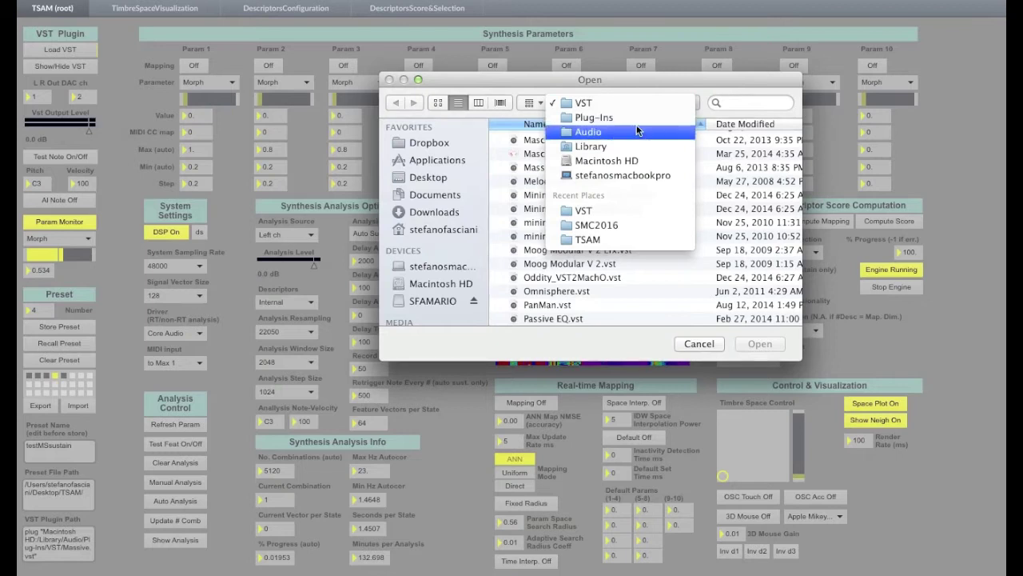
{"action": "left_click", "coordinate": [632, 132]}
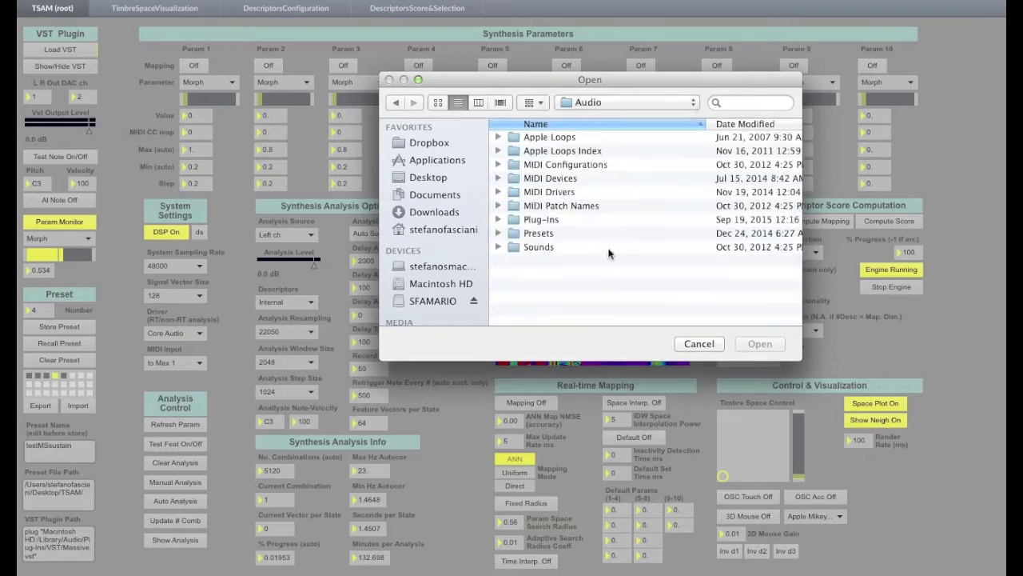
{"action": "double_click", "coordinate": [548, 219]}
{"action": "double_click", "coordinate": [532, 274]}
{"action": "scroll", "coordinate": [578, 203], "scroll_direction": "down", "scroll_amount": 2}
{"action": "scroll", "coordinate": [578, 203], "scroll_direction": "up", "scroll_amount": 2}
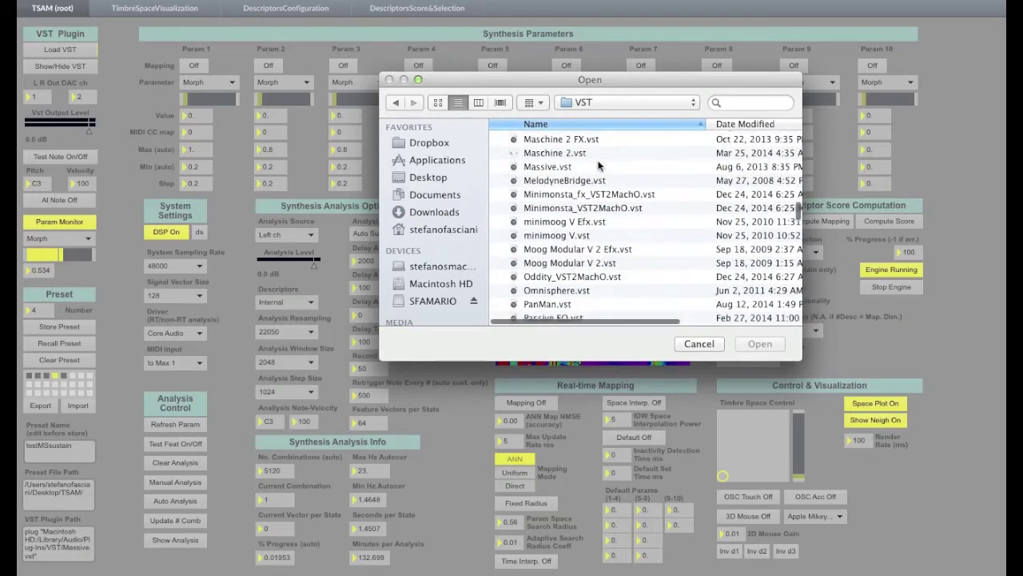
{"action": "double_click", "coordinate": [567, 165]}
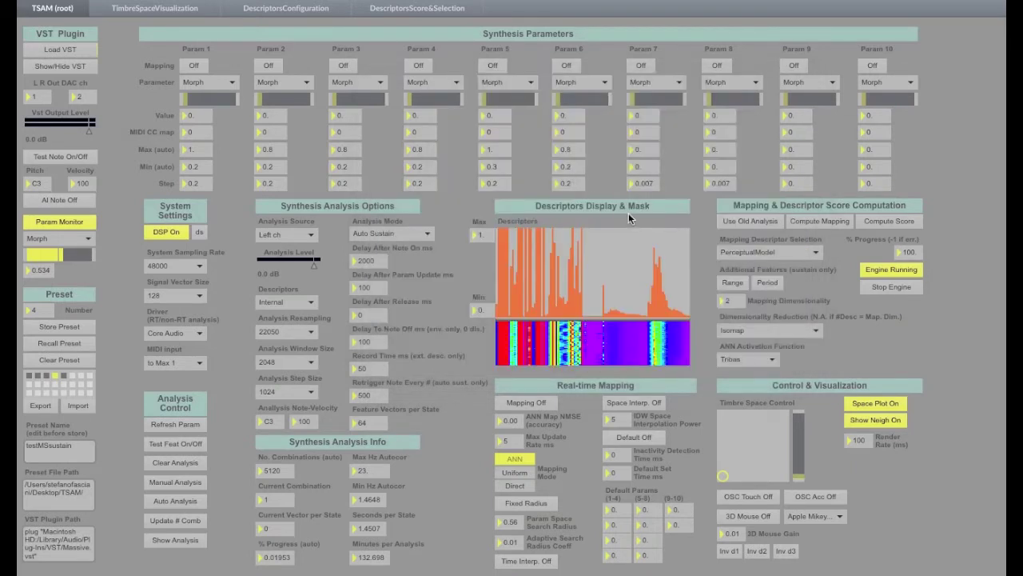
Show the Massive editor and tweak wavetable position, oscillator 3 amplitude and filter cutoff
{"action": "left_click", "coordinate": [61, 67]}
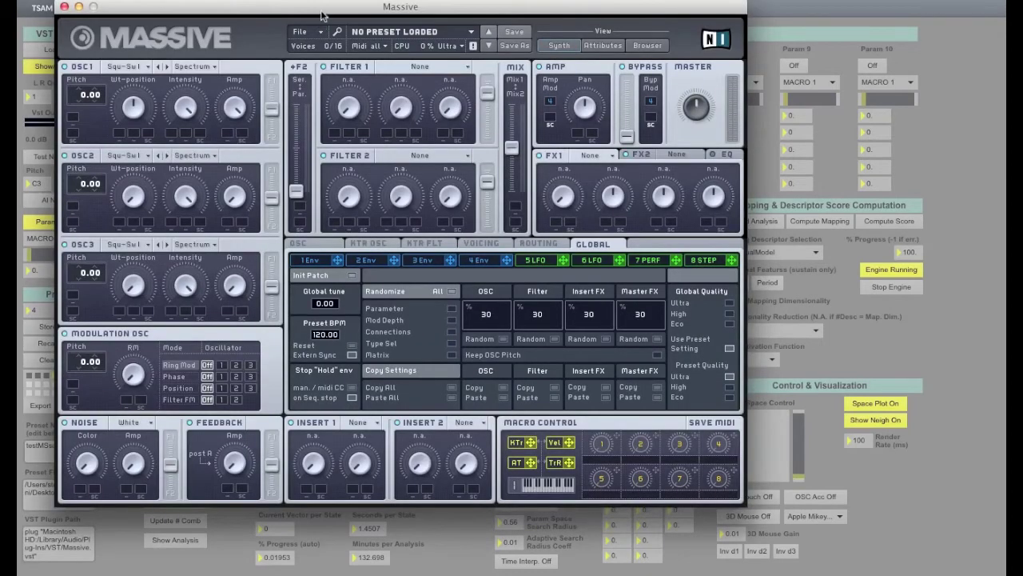
{"action": "left_click_drag", "start_coordinate": [321, 10], "coordinate": [563, 45]}
{"action": "mouse_move", "coordinate": [376, 148]}
{"action": "left_mouse_down"}
{"action": "mouse_move", "coordinate": [384, 229]}
{"action": "mouse_move", "coordinate": [427, 228]}
{"action": "left_mouse_up"}
{"action": "left_click_drag", "start_coordinate": [477, 321], "coordinate": [478, 280]}
{"action": "left_click_drag", "start_coordinate": [591, 144], "coordinate": [589, 121]}
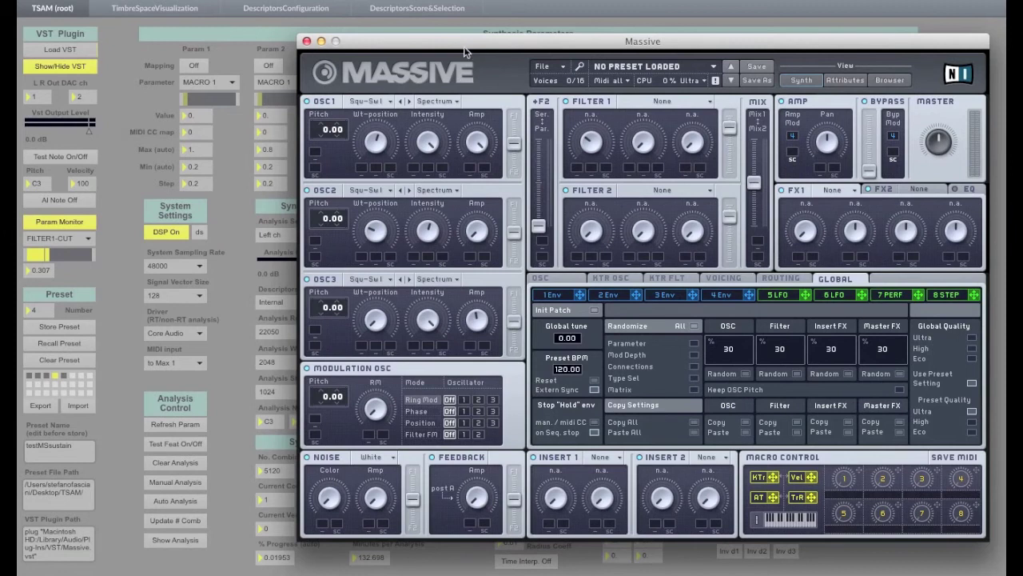
{"action": "left_click_drag", "start_coordinate": [464, 45], "coordinate": [372, 48]}
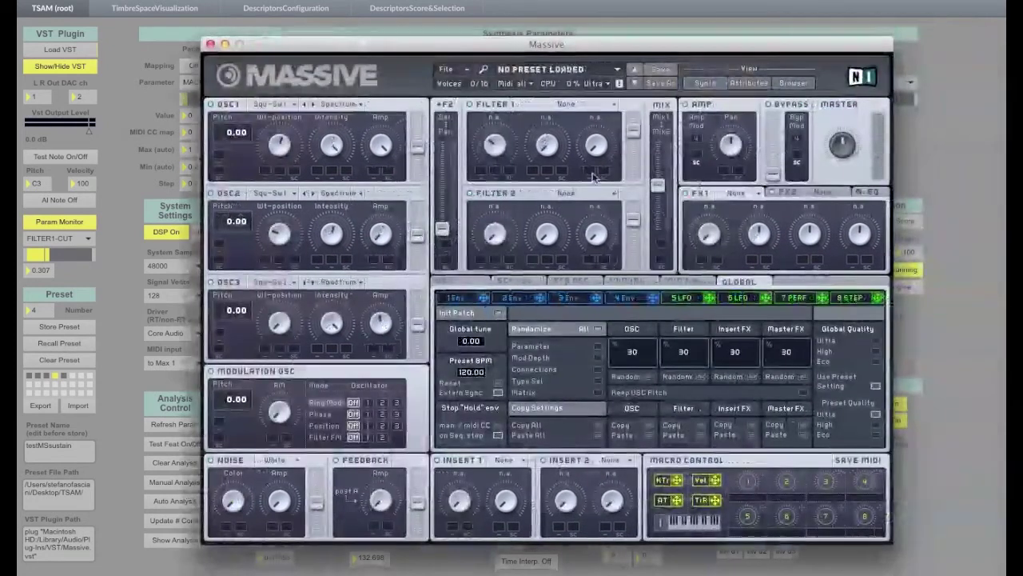
Load the ALGEBRA preset from Massive's preset list and move the window aside
{"action": "left_click", "coordinate": [618, 72]}
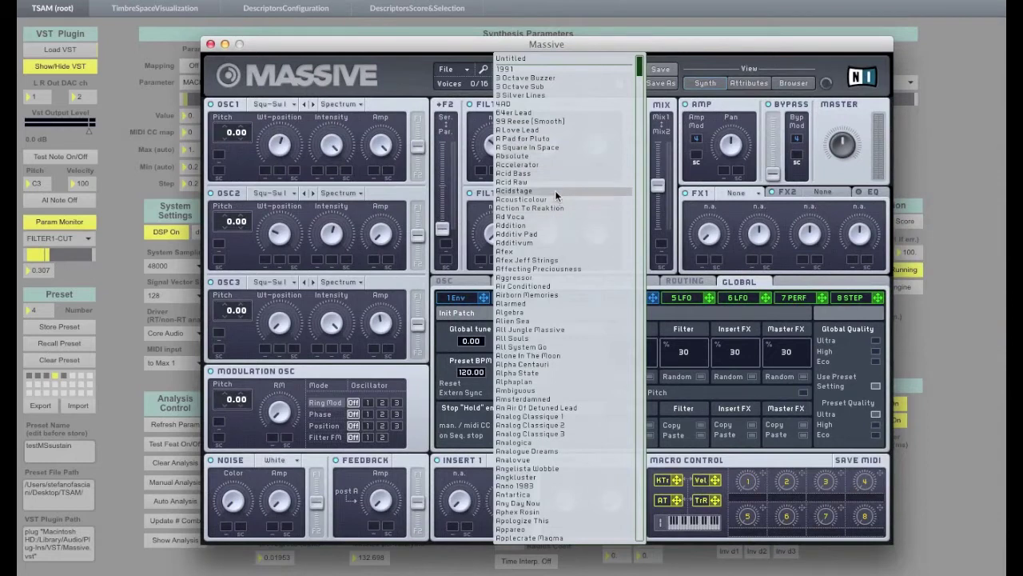
{"action": "left_click", "coordinate": [550, 312]}
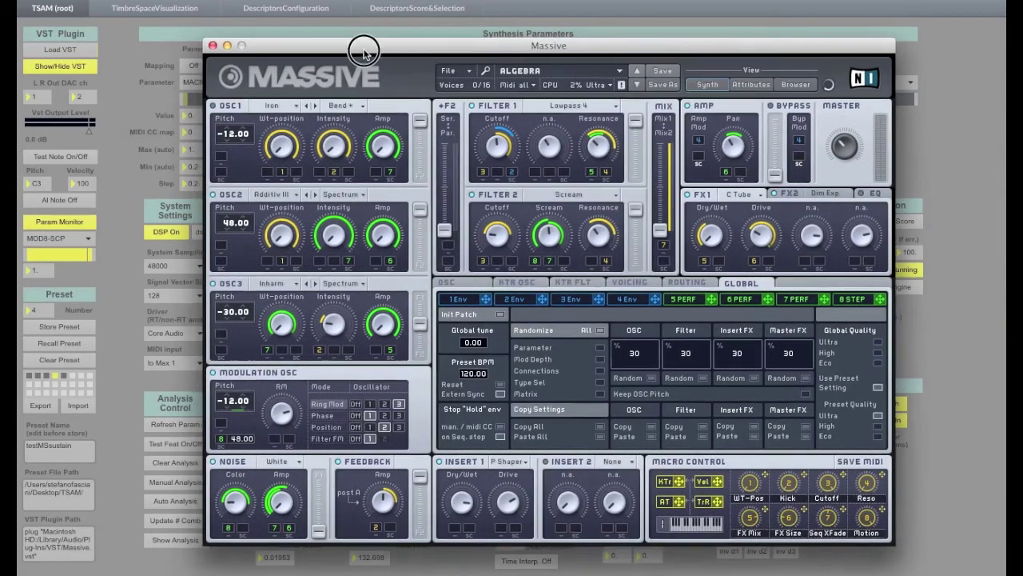
{"action": "left_click_drag", "start_coordinate": [366, 46], "coordinate": [544, 238]}
Toggle the test note on and off, then refresh the synth parameter list
{"action": "left_click", "coordinate": [94, 157]}
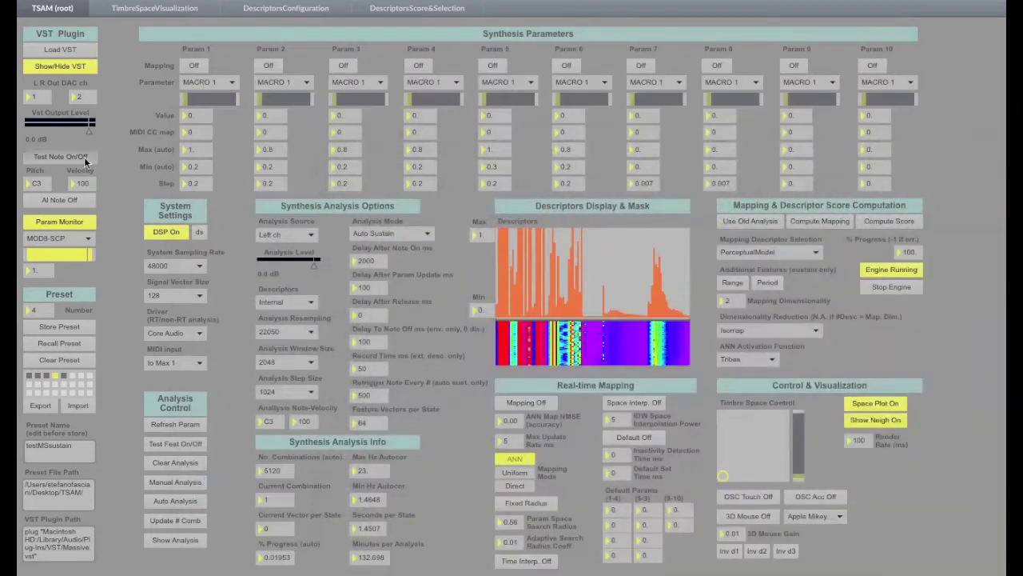
{"action": "left_click", "coordinate": [85, 160]}
{"action": "left_click", "coordinate": [85, 160]}
{"action": "left_click", "coordinate": [85, 160]}
{"action": "left_click", "coordinate": [85, 160]}
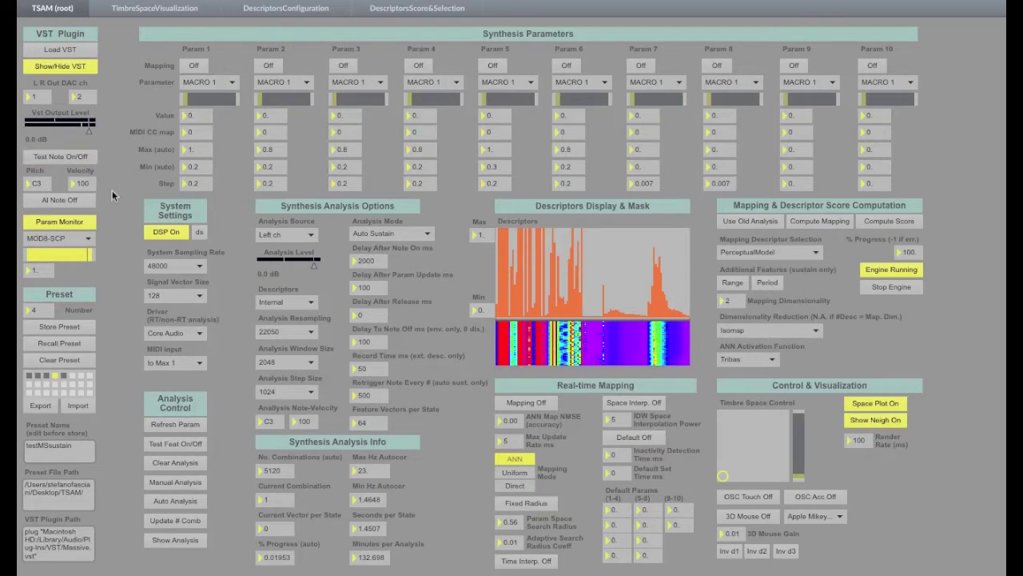
{"action": "left_click", "coordinate": [189, 425]}
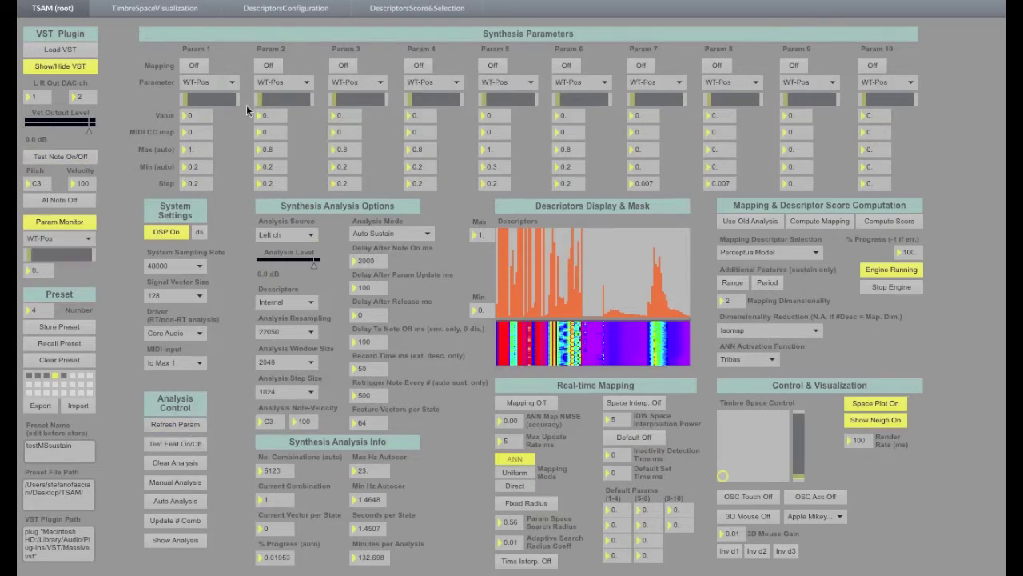
Assign Kick, Cutoff, Reso, Seq XFade and Motion to Params 1–5
{"action": "left_click", "coordinate": [221, 80]}
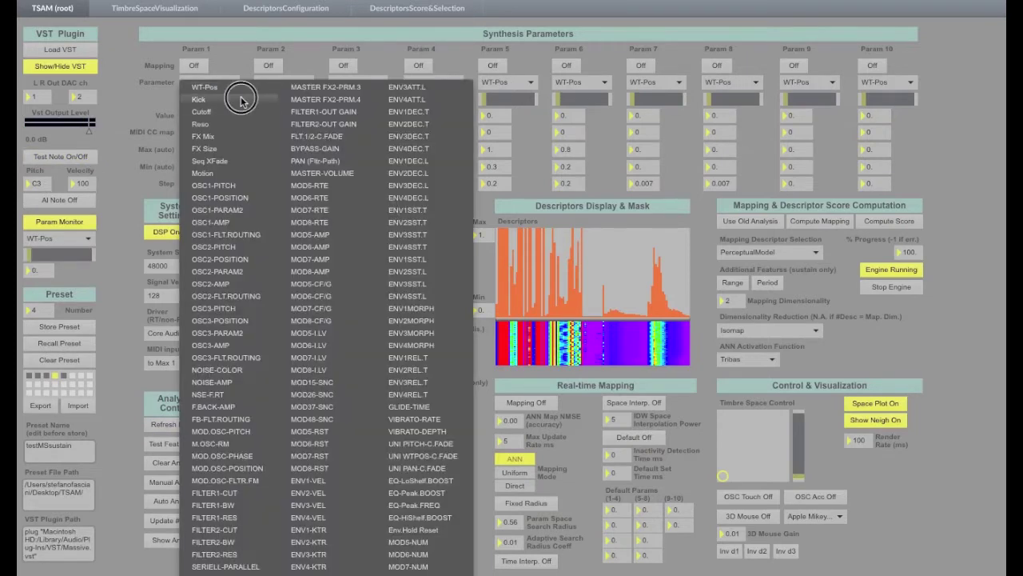
{"action": "left_click", "coordinate": [235, 98]}
{"action": "left_click", "coordinate": [295, 82]}
{"action": "left_click", "coordinate": [294, 109]}
{"action": "left_click", "coordinate": [368, 82]}
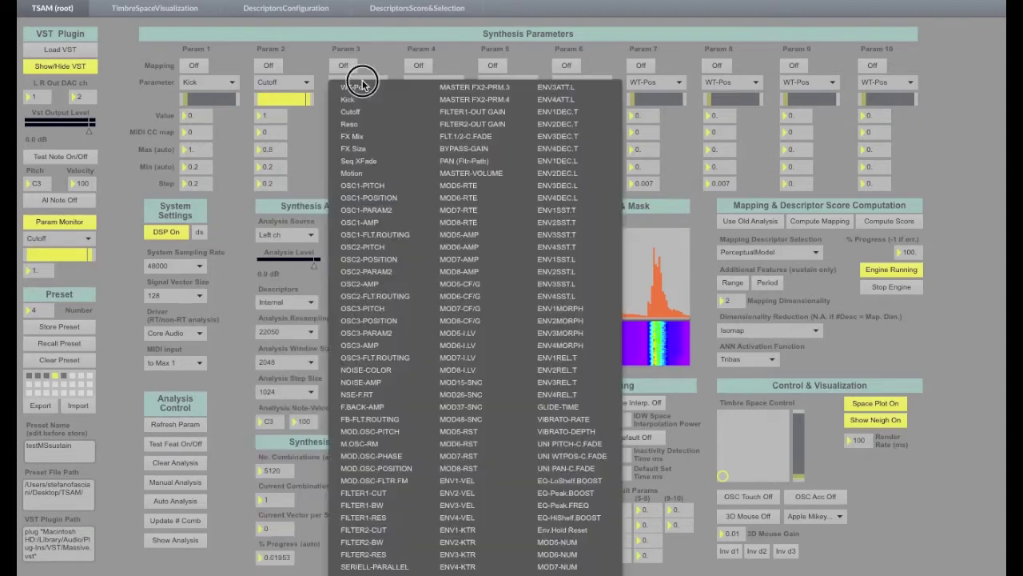
{"action": "left_click", "coordinate": [377, 125]}
{"action": "left_click", "coordinate": [427, 83]}
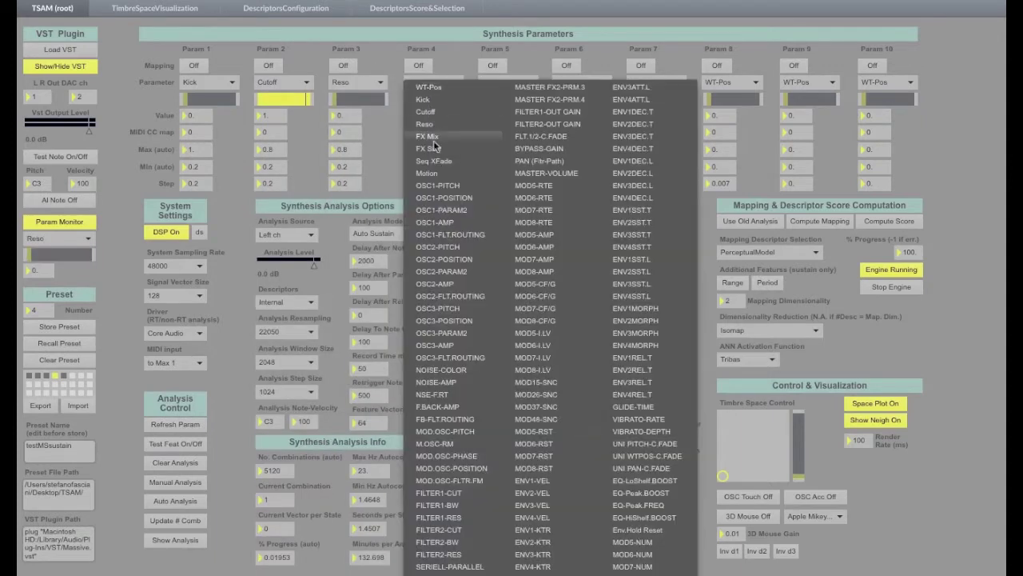
{"action": "left_click", "coordinate": [434, 160]}
{"action": "left_click", "coordinate": [504, 82]}
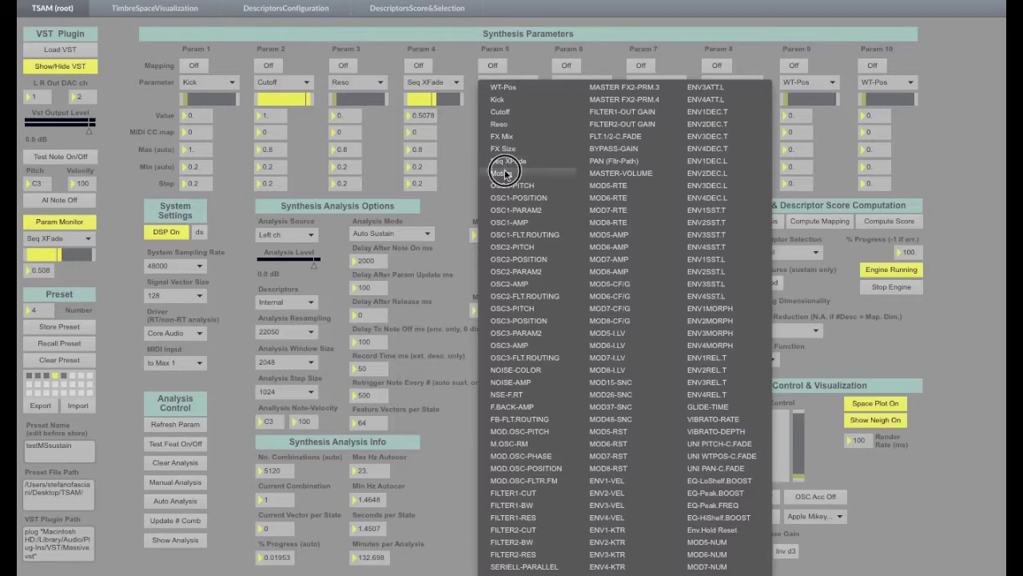
{"action": "left_click", "coordinate": [504, 169]}
Turn Mapping on for Params 1 through 5
{"action": "left_click", "coordinate": [193, 65]}
{"action": "left_click", "coordinate": [271, 66]}
{"action": "left_click", "coordinate": [343, 66]}
{"action": "left_click", "coordinate": [418, 66]}
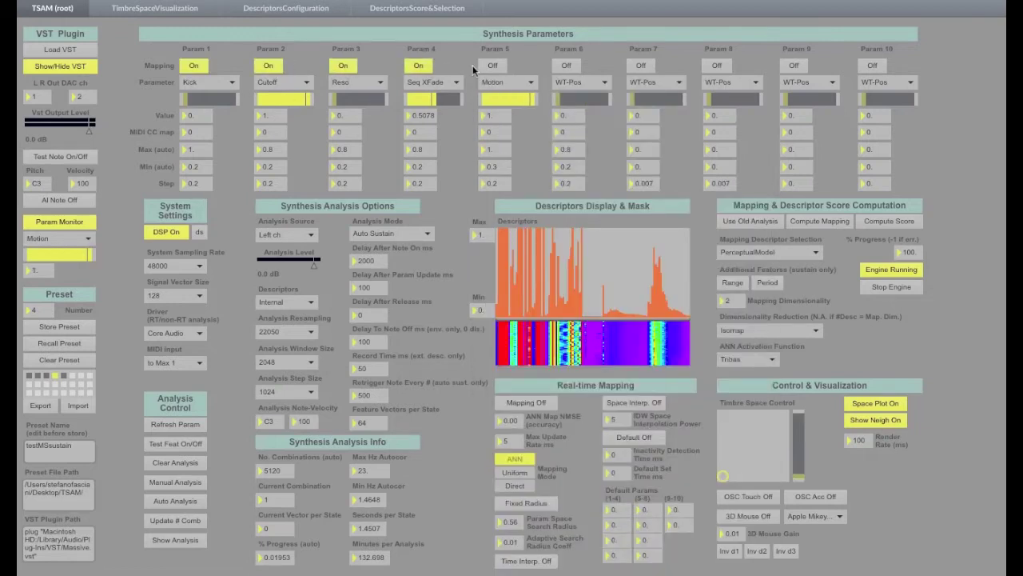
{"action": "left_click", "coordinate": [492, 66]}
Play a test note while dragging the sliders to Kick 0.2558, Reso 0.1746, Seq XFade 0.7518
{"action": "left_click", "coordinate": [60, 156]}
{"action": "left_click_drag", "start_coordinate": [191, 104], "coordinate": [232, 100]}
{"action": "mouse_move", "coordinate": [307, 100]}
{"action": "left_mouse_down"}
{"action": "mouse_move", "coordinate": [276, 101]}
{"action": "mouse_move", "coordinate": [471, 97]}
{"action": "mouse_move", "coordinate": [429, 99]}
{"action": "left_mouse_up"}
{"action": "left_click_drag", "start_coordinate": [524, 104], "coordinate": [489, 99]}
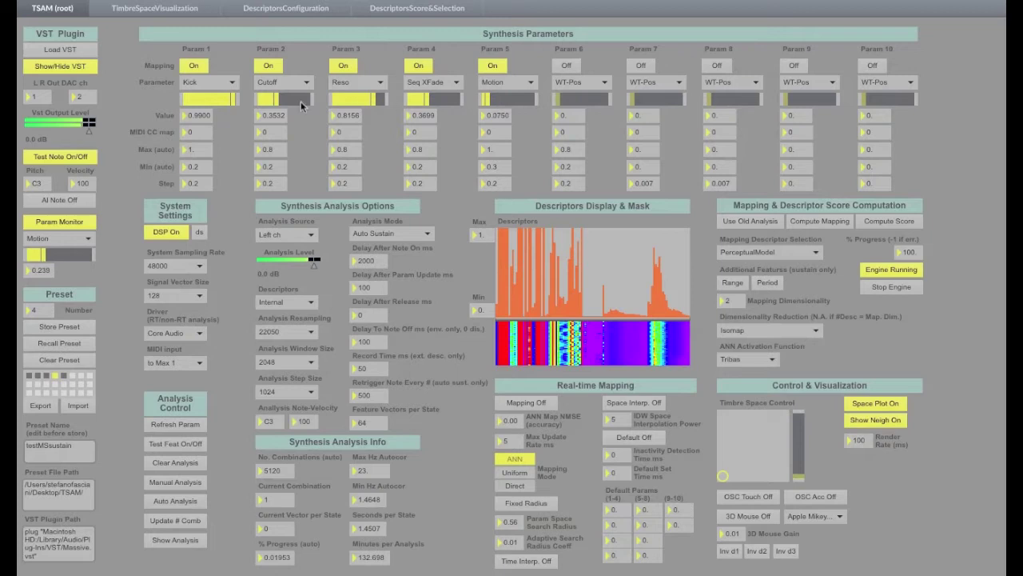
{"action": "left_click_drag", "start_coordinate": [209, 101], "coordinate": [188, 99]}
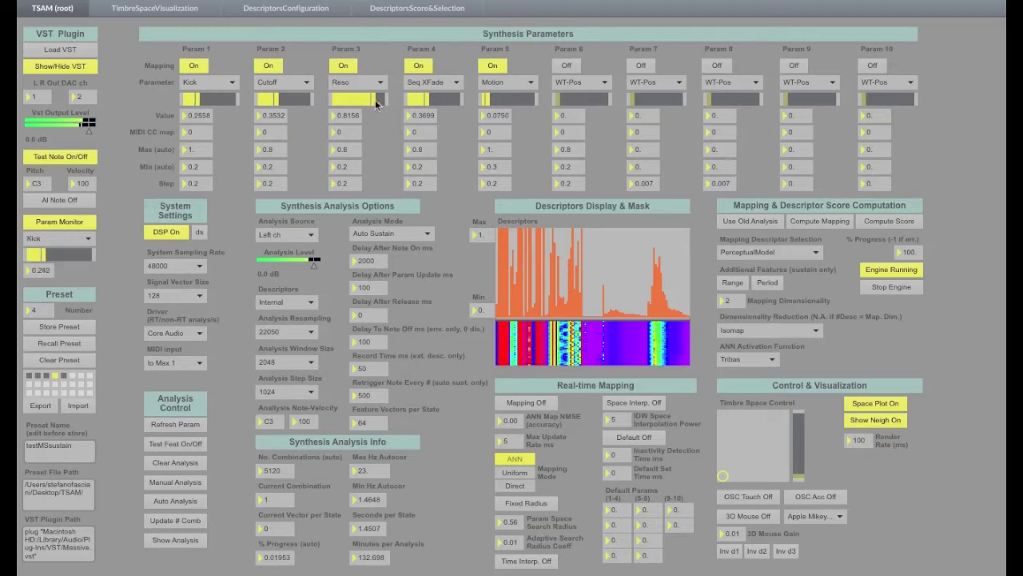
{"action": "left_click_drag", "start_coordinate": [376, 99], "coordinate": [339, 99]}
{"action": "mouse_move", "coordinate": [429, 99]}
{"action": "left_mouse_down"}
{"action": "mouse_move", "coordinate": [463, 99]}
{"action": "mouse_move", "coordinate": [445, 100]}
{"action": "left_mouse_up"}
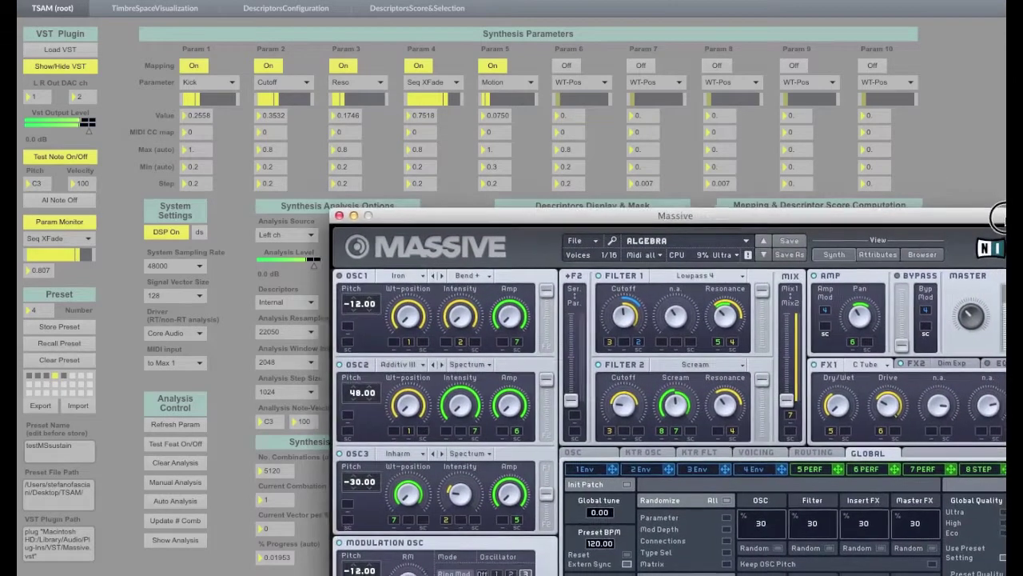
{"action": "left_click_drag", "start_coordinate": [1005, 231], "coordinate": [917, 200]}
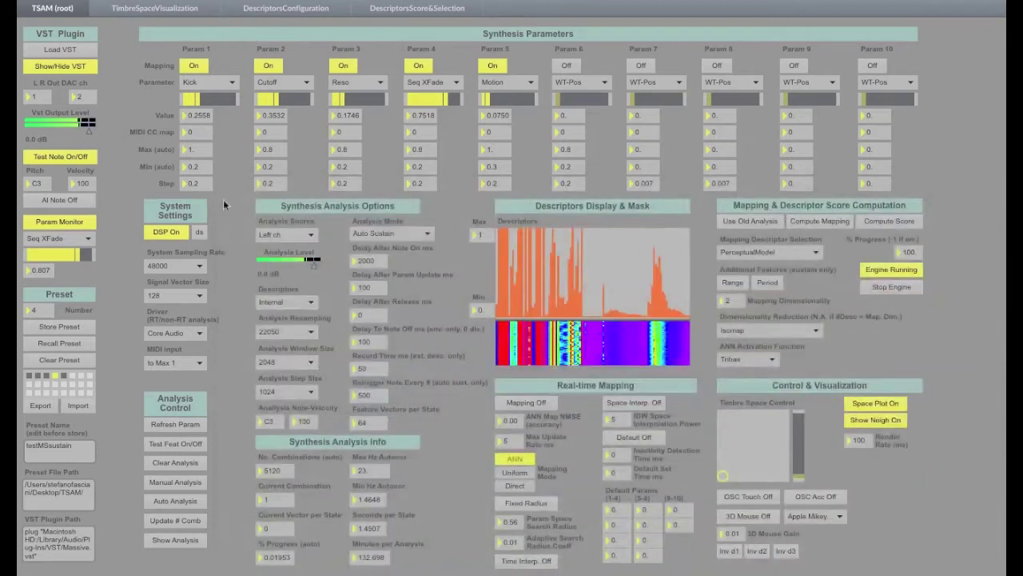
{"action": "left_click", "coordinate": [67, 159]}
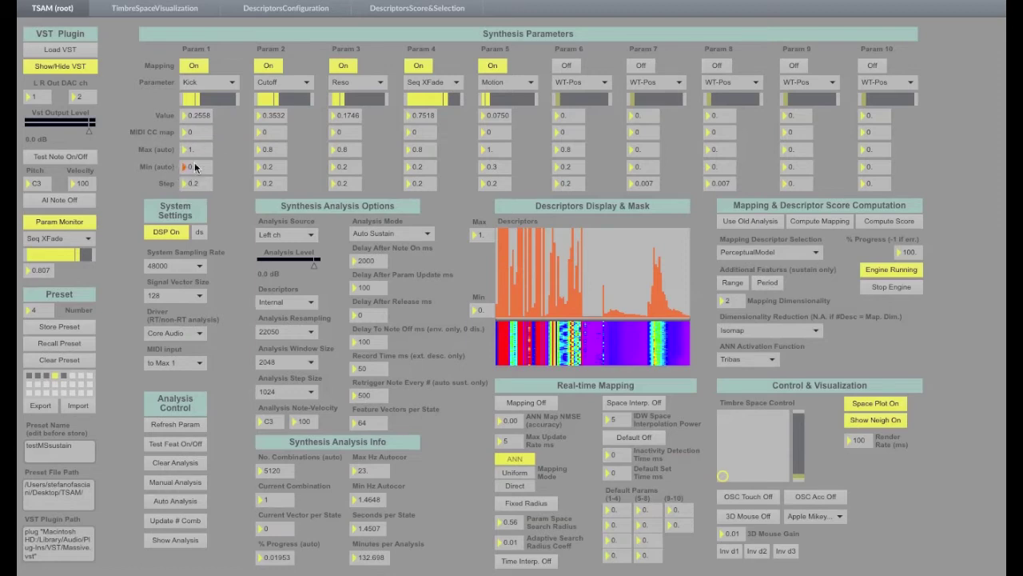
Map FX Mix as Param 6 with mapping turned on
{"action": "left_click", "coordinate": [559, 66]}
{"action": "left_click", "coordinate": [573, 84]}
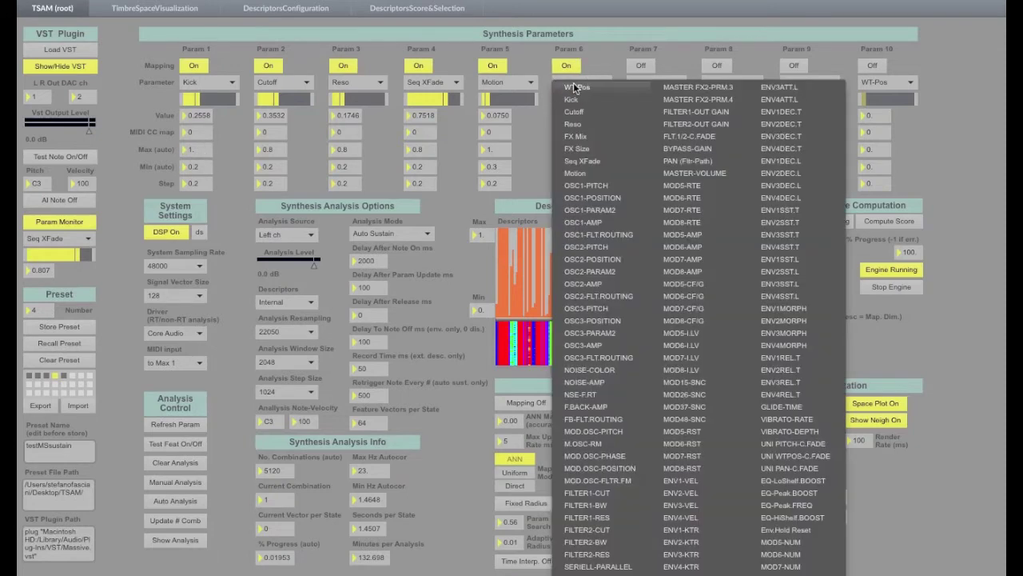
{"action": "left_click", "coordinate": [592, 138]}
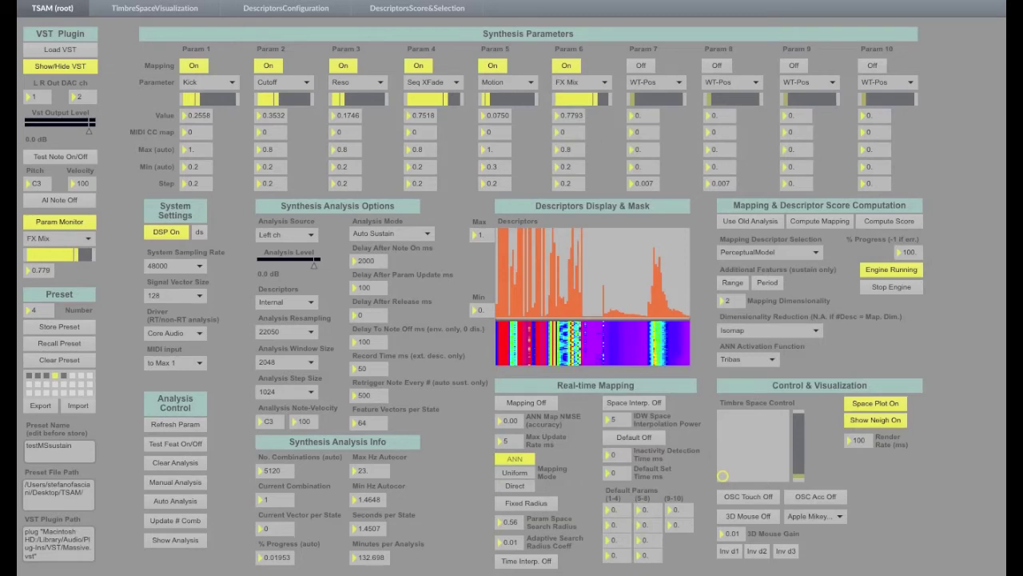
Set the minimum to 0 for Params 1, 3, 4 and 5
{"action": "left_click", "coordinate": [198, 168]}
{"action": "type", "text": "0"}
{"action": "left_click", "coordinate": [331, 167]}
{"action": "type", "text": "0"}
{"action": "left_click", "coordinate": [418, 168]}
{"action": "type", "text": "0"}
{"action": "left_click", "coordinate": [494, 168]}
{"action": "type", "text": "0"}
Set the maximum to 1 for Params 4, 3 and 2
{"action": "left_click", "coordinate": [563, 150]}
{"action": "left_click", "coordinate": [415, 151]}
{"action": "type", "text": "1."}
{"action": "left_click", "coordinate": [348, 152]}
{"action": "type", "text": "1"}
{"action": "left_click", "coordinate": [269, 151]}
{"action": "type", "text": "1"}
{"action": "type", "text": "0.1"}
Set step values: 0.2 for Param 2, 0.1 for Params 3 and 5
{"action": "left_click", "coordinate": [277, 187]}
{"action": "type", "text": "0.2"}
{"action": "left_click", "coordinate": [357, 185]}
{"action": "type", "text": "0.1"}
{"action": "left_click", "coordinate": [495, 184]}
{"action": "type", "text": "0.1"}
Raise Params 2–4 steps to 0.2, disable Param 6 mapping and recount combinations
{"action": "left_click", "coordinate": [176, 519]}
{"action": "left_click_drag", "start_coordinate": [273, 183], "coordinate": [272, 179]}
{"action": "left_click_drag", "start_coordinate": [347, 183], "coordinate": [353, 191]}
{"action": "left_click_drag", "start_coordinate": [421, 184], "coordinate": [421, 190]}
{"action": "left_click", "coordinate": [566, 65]}
{"action": "left_click", "coordinate": [186, 517]}
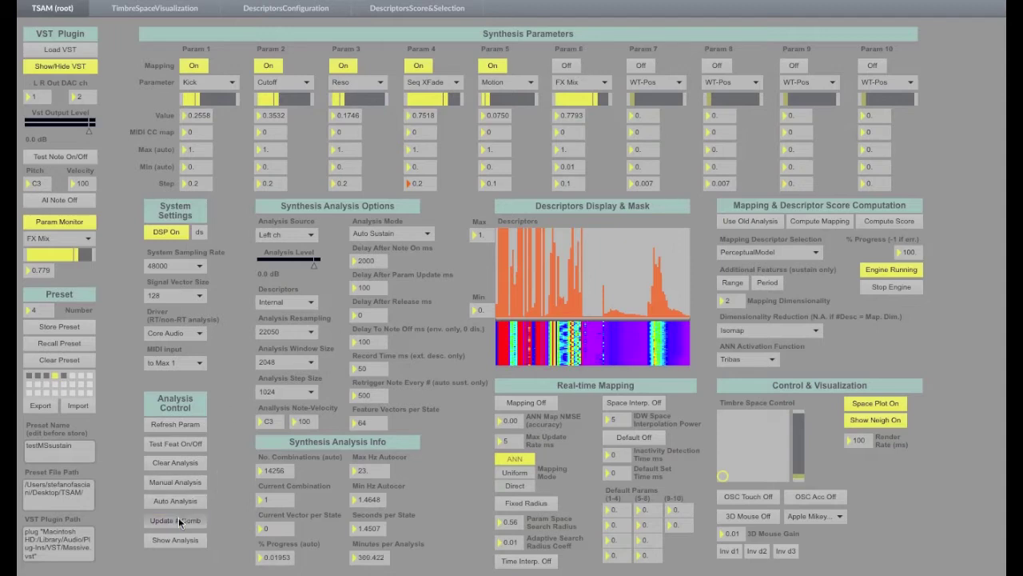
Disable Param 5 mapping, set Param 3's step to 0.3 and recount combinations
{"action": "left_click", "coordinate": [491, 67]}
{"action": "left_click", "coordinate": [418, 66]}
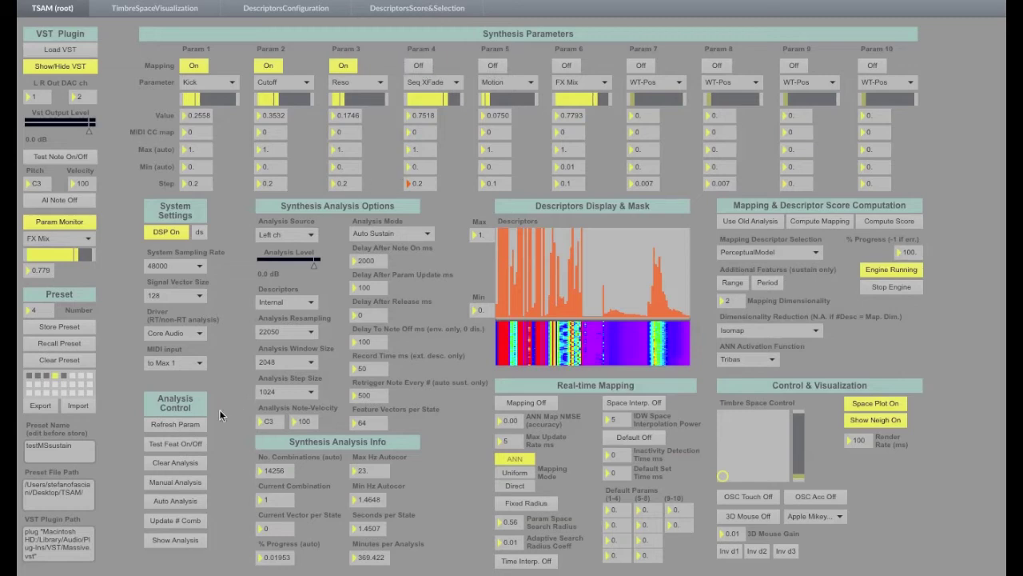
{"action": "left_click", "coordinate": [418, 66]}
{"action": "left_click", "coordinate": [348, 184]}
{"action": "type", "text": "0.3"}
{"action": "key", "text": "Return"}
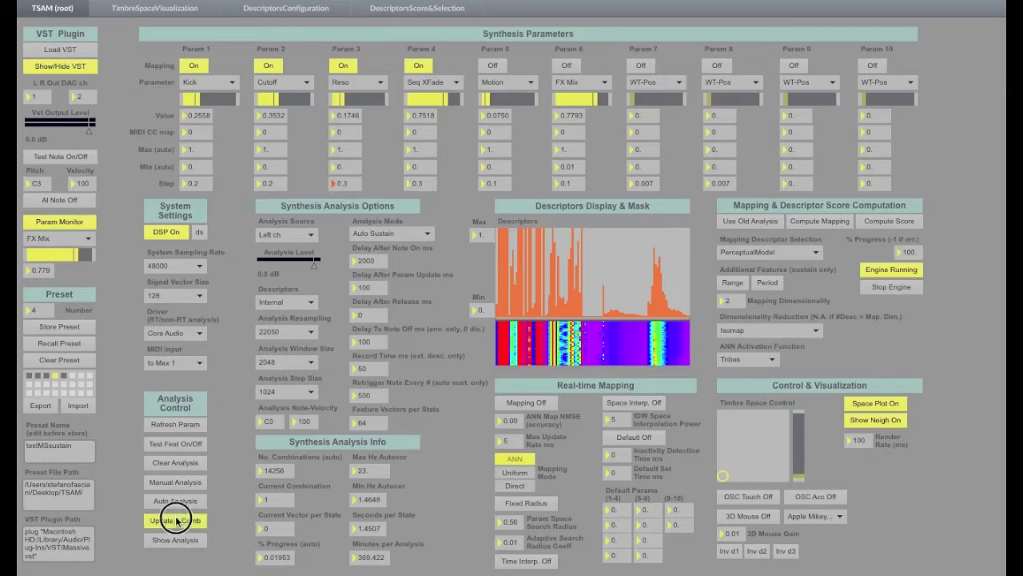
{"action": "left_click", "coordinate": [175, 516]}
Recall the stored preset, keeping left-channel analysis source and Auto Sustain mode
{"action": "left_click", "coordinate": [57, 346]}
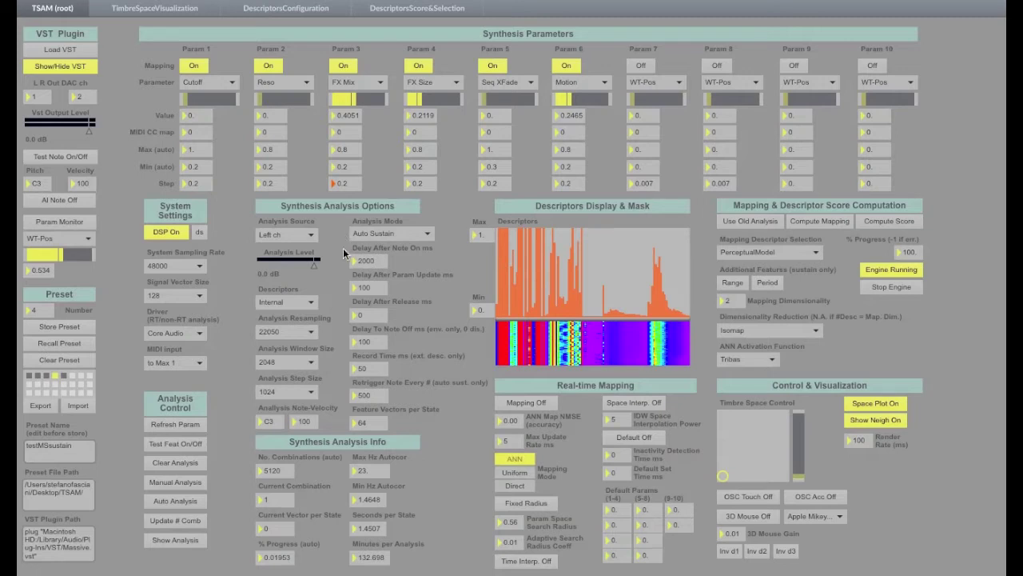
{"action": "left_click", "coordinate": [311, 234]}
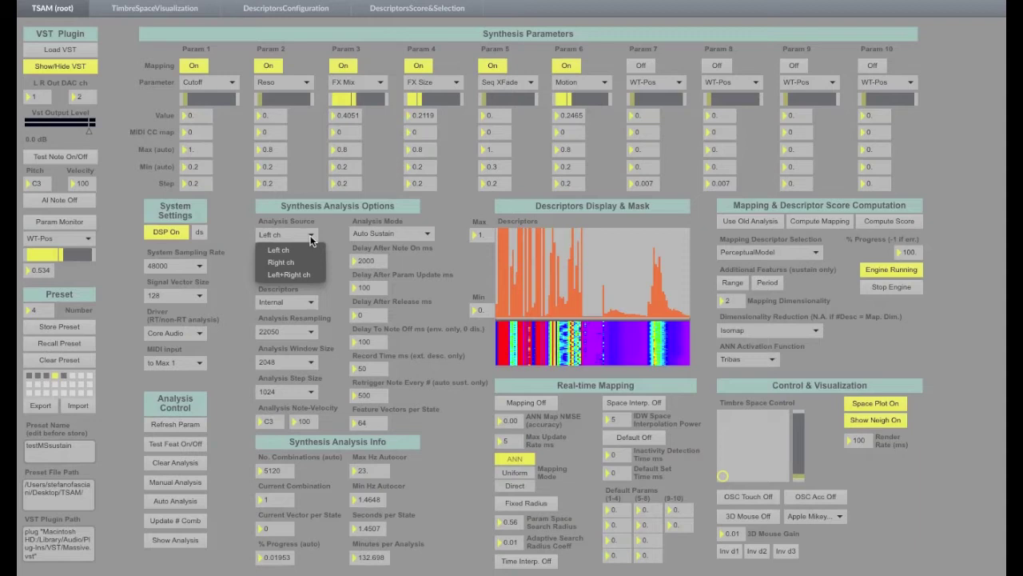
{"action": "left_click", "coordinate": [295, 248]}
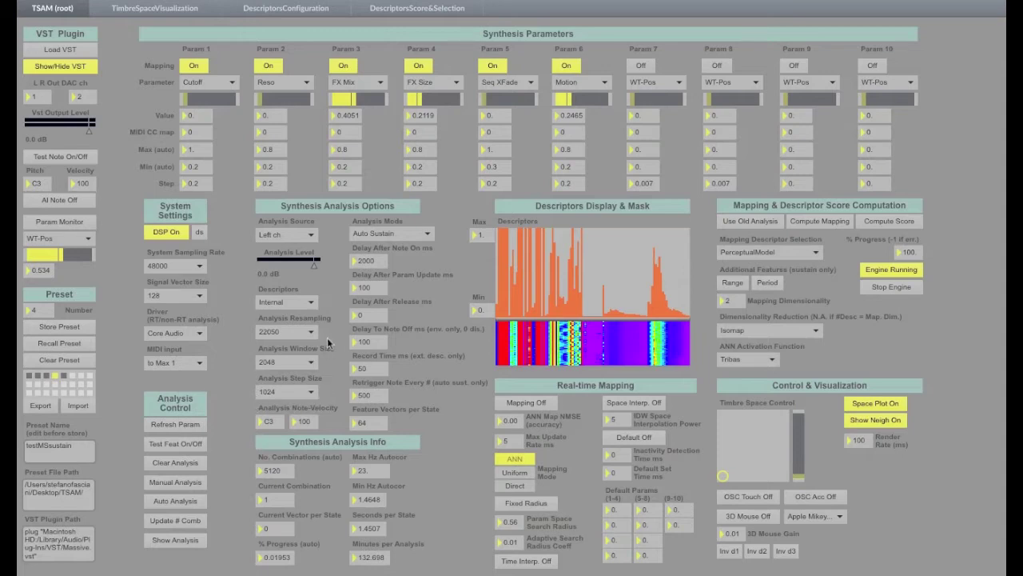
{"action": "left_click", "coordinate": [432, 236]}
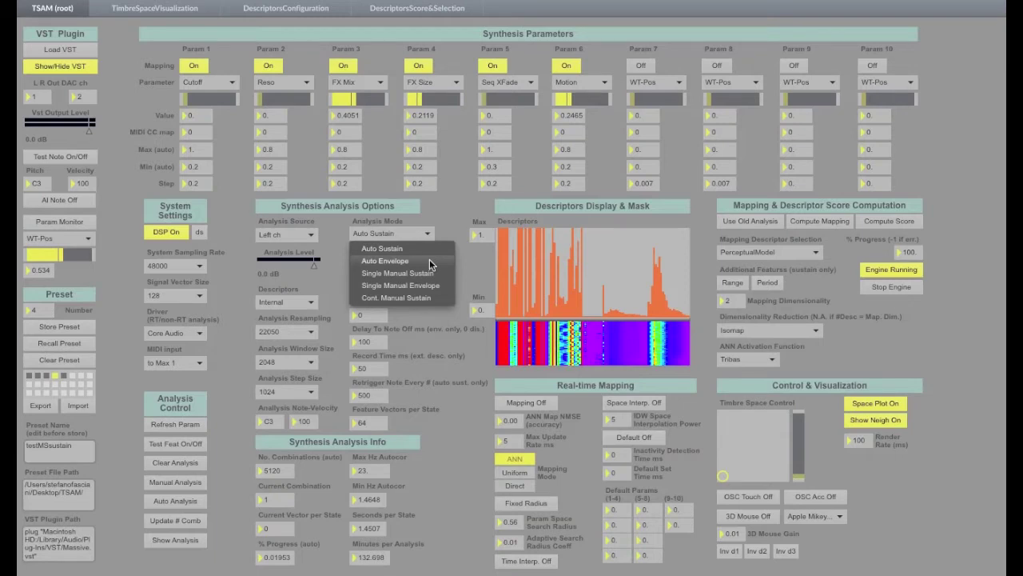
{"action": "left_click", "coordinate": [426, 248]}
{"action": "left_click", "coordinate": [363, 421]}
{"action": "type", "text": "32"}
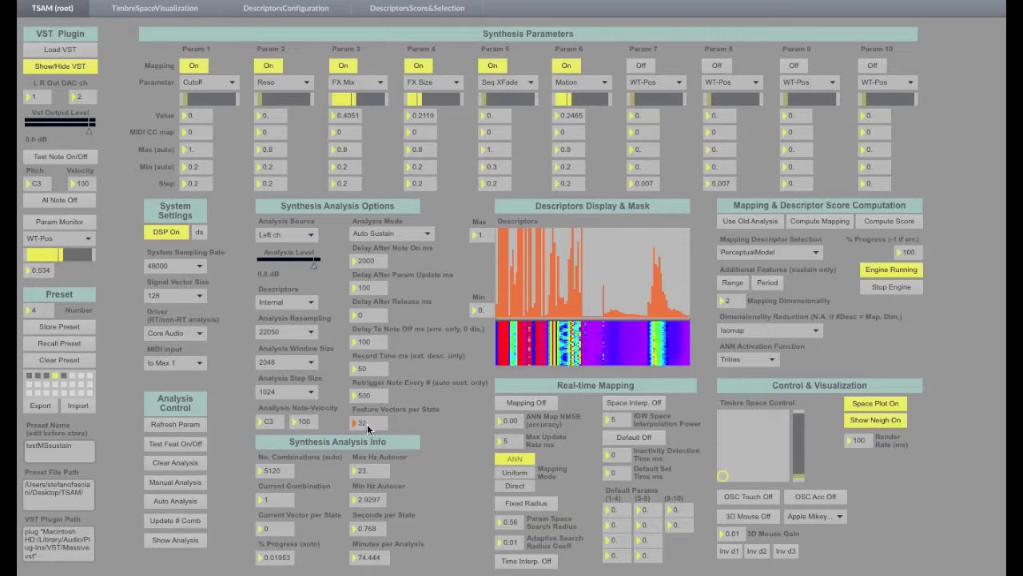
Set feature vectors per state to 64, after briefly trying 10
{"action": "type", "text": "10"}
{"action": "key", "text": "Return"}
{"action": "type", "text": "64"}
{"action": "key", "text": "Return"}
Try the Window Size and Step Size menus, ending at window 2048, step 1024
{"action": "left_click", "coordinate": [286, 362]}
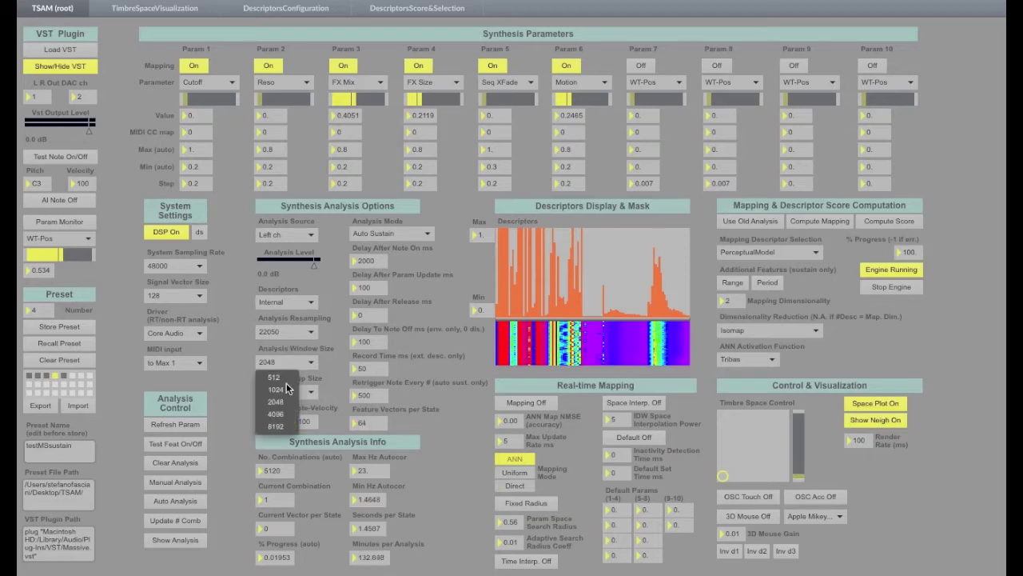
{"action": "left_click", "coordinate": [287, 391]}
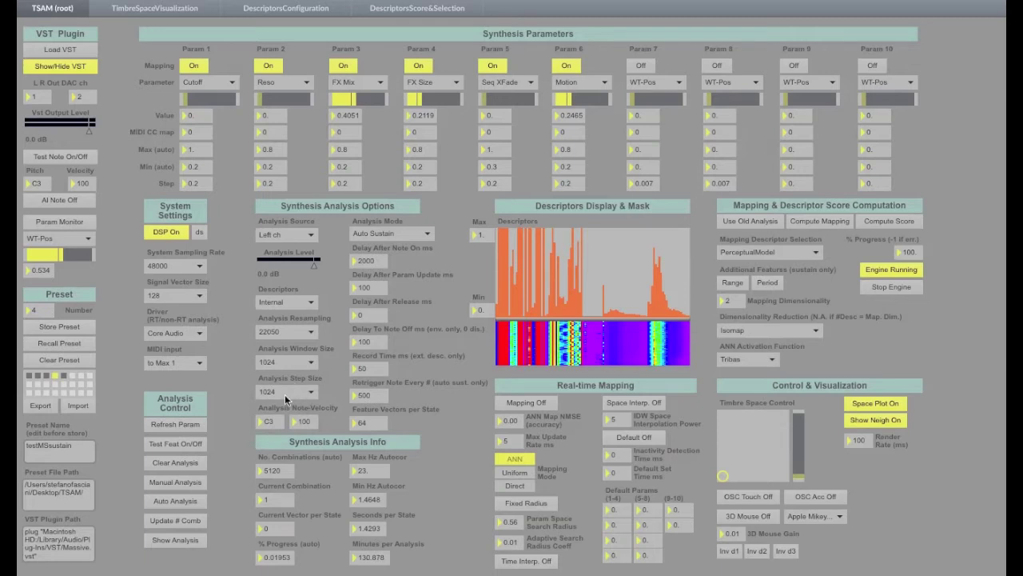
{"action": "left_click", "coordinate": [284, 394]}
{"action": "left_click", "coordinate": [280, 455]}
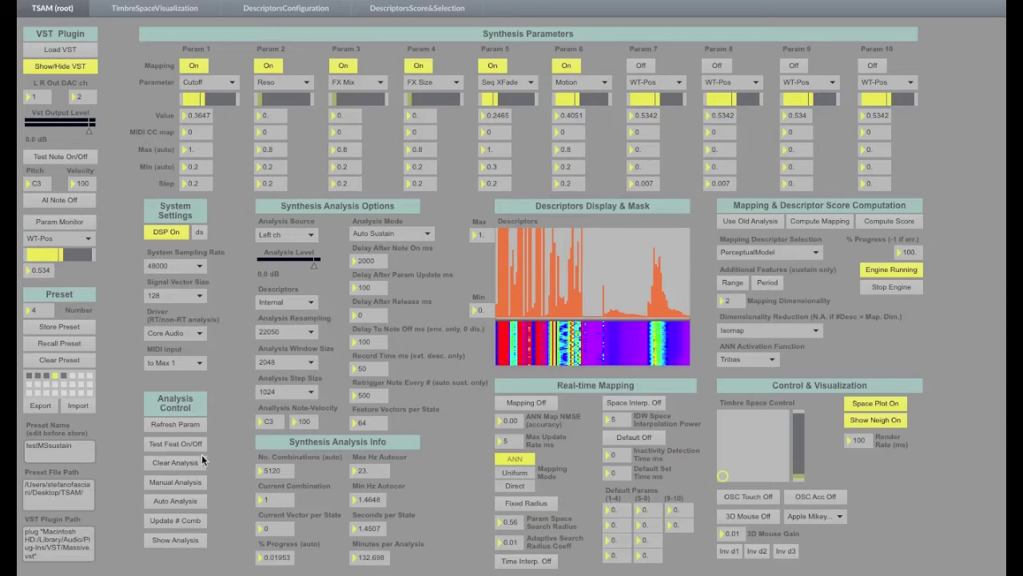
Start Auto Analysis, then view the Algebra preset's attributes in the Massive editor
{"action": "left_click", "coordinate": [177, 500]}
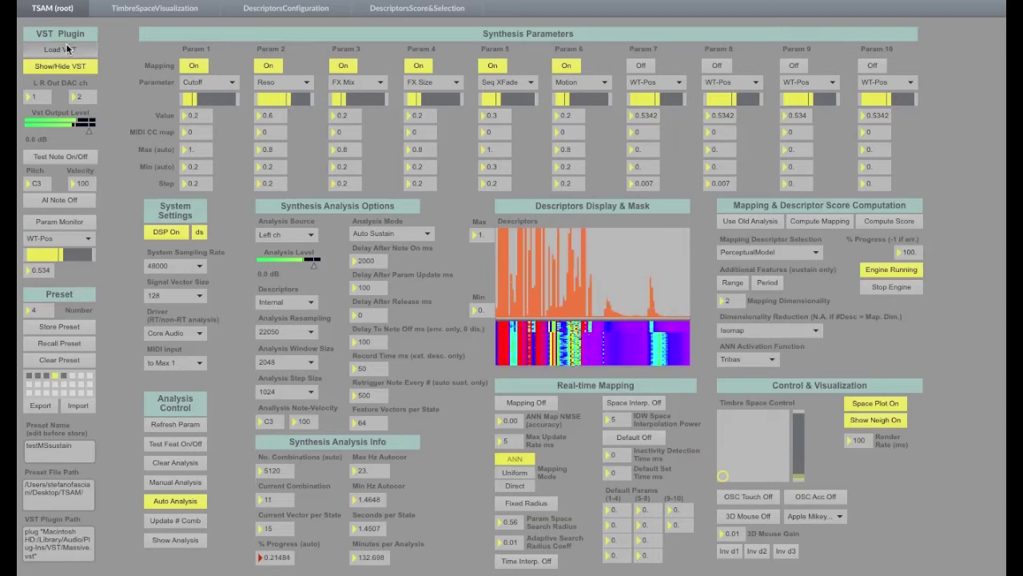
{"action": "left_click", "coordinate": [64, 69]}
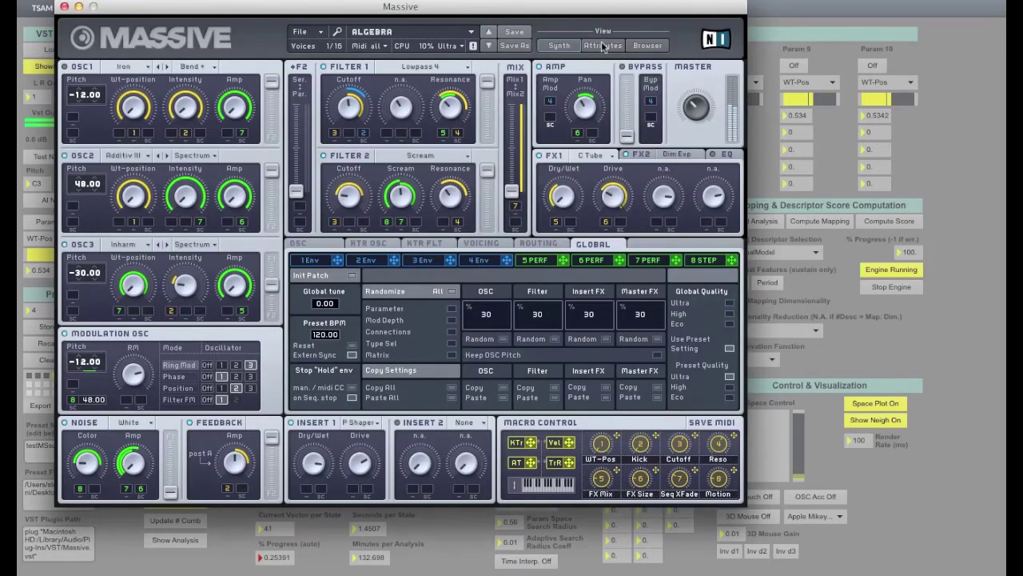
{"action": "left_click", "coordinate": [602, 45]}
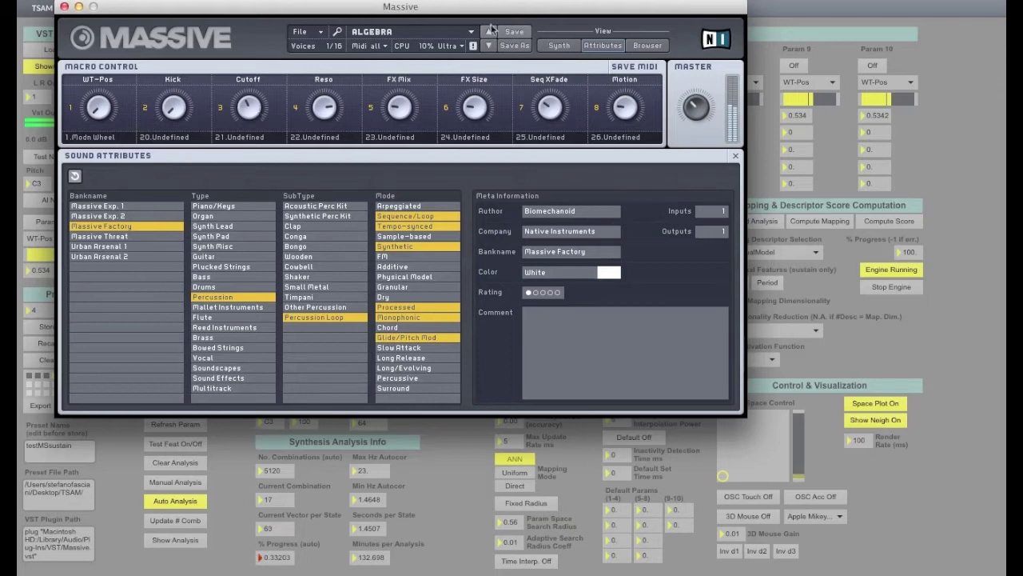
Close the Massive editor and stop the analysis at combination 24 of 5120
{"action": "left_click", "coordinate": [781, 9]}
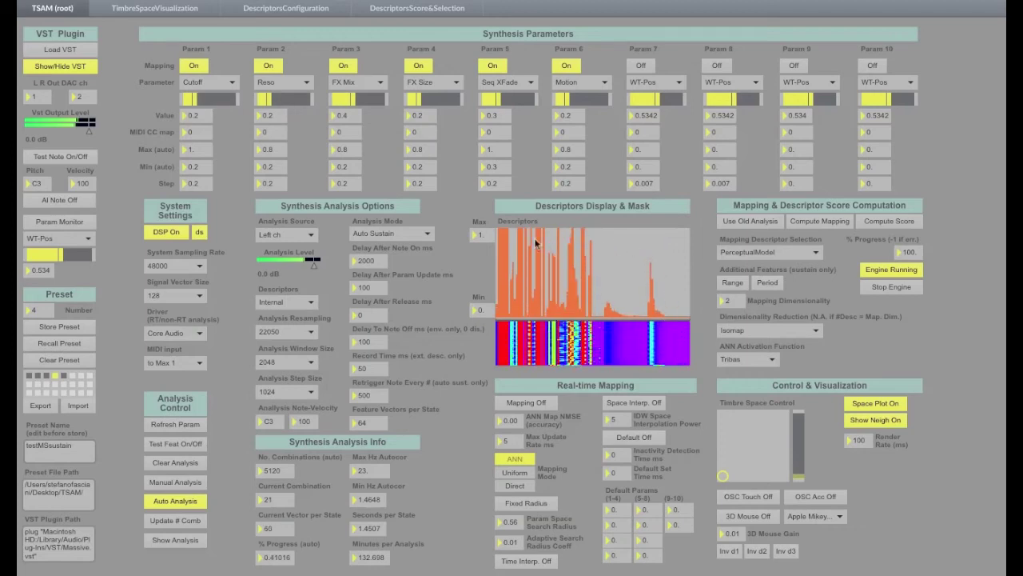
{"action": "left_click", "coordinate": [182, 502]}
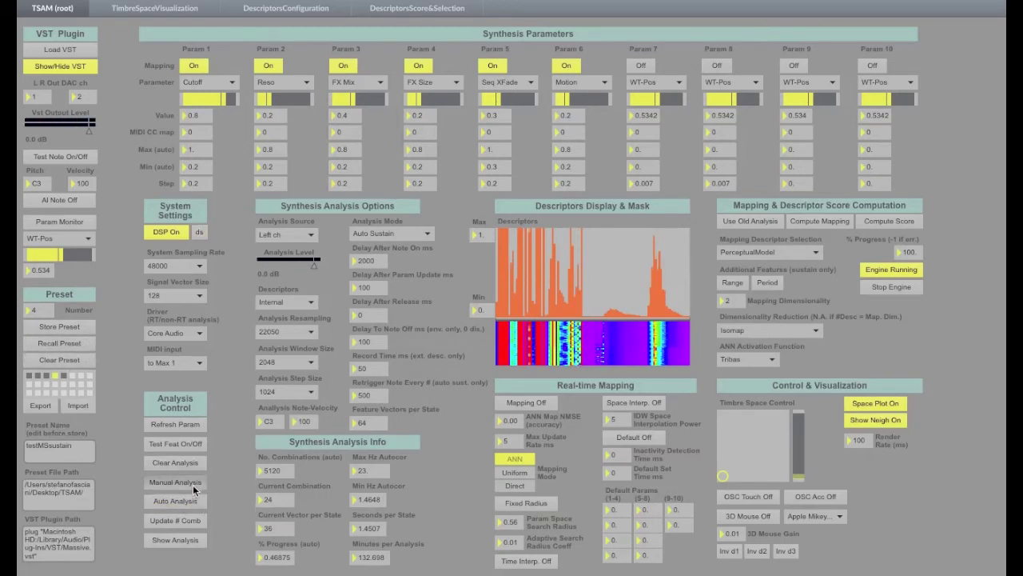
Show the analysis matrices and enlarge the input_combs matrix window
{"action": "left_click", "coordinate": [175, 540]}
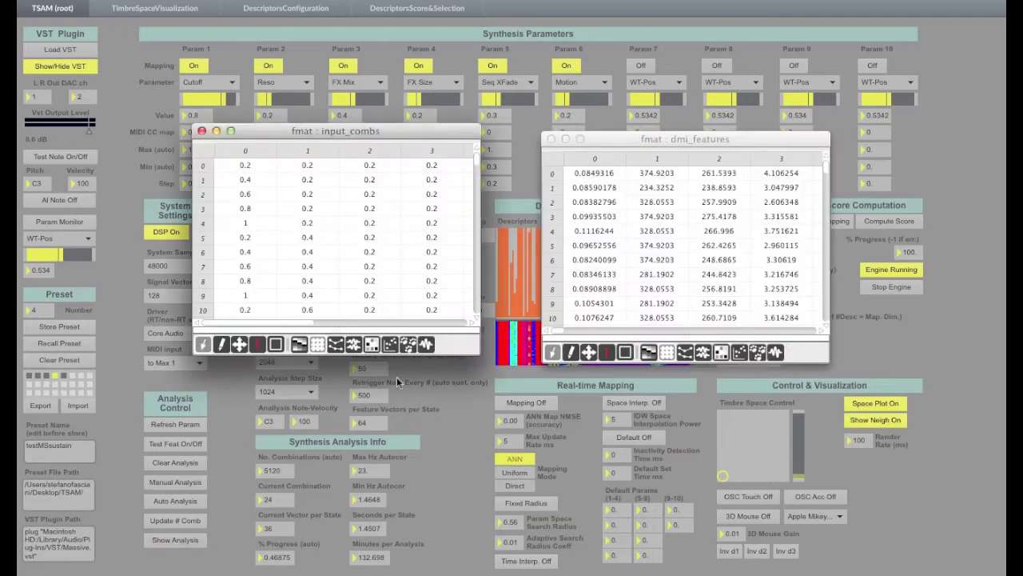
{"action": "left_click_drag", "start_coordinate": [475, 347], "coordinate": [611, 469]}
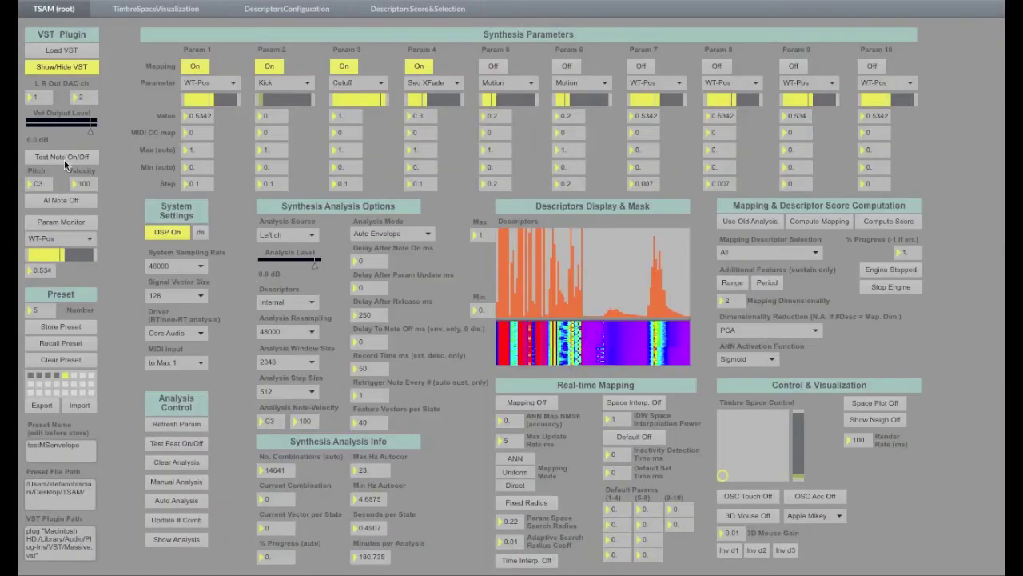
Play and stop a test note, keeping Auto Envelope as the analysis mode
{"action": "left_click", "coordinate": [64, 159]}
{"action": "left_click", "coordinate": [67, 160]}
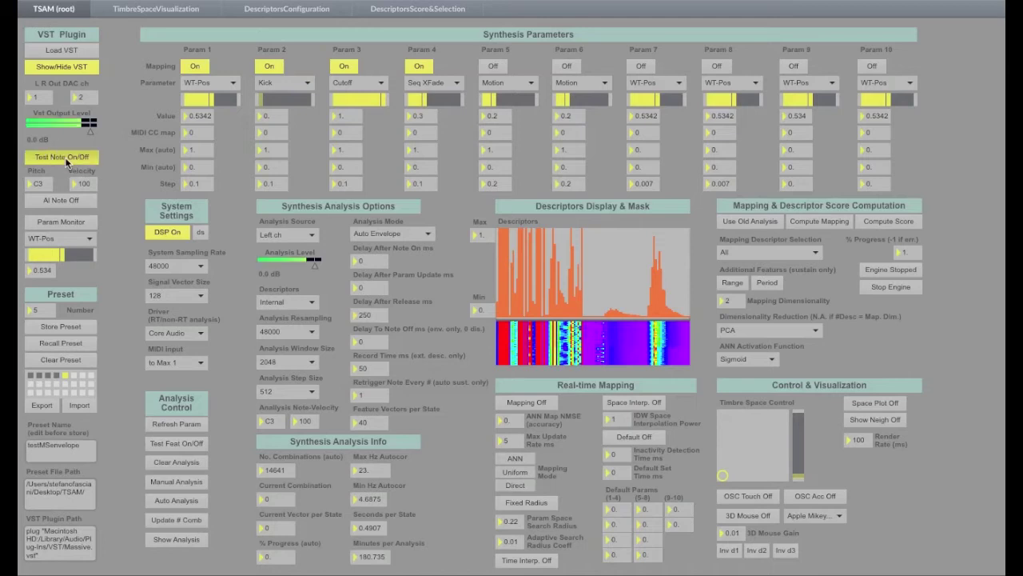
{"action": "left_click", "coordinate": [430, 233]}
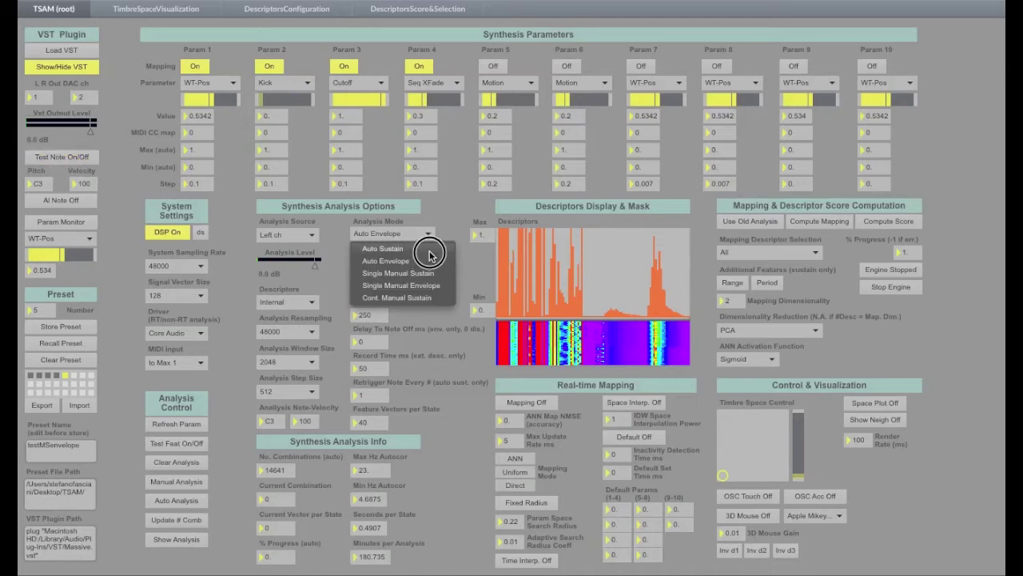
{"action": "left_click", "coordinate": [428, 258]}
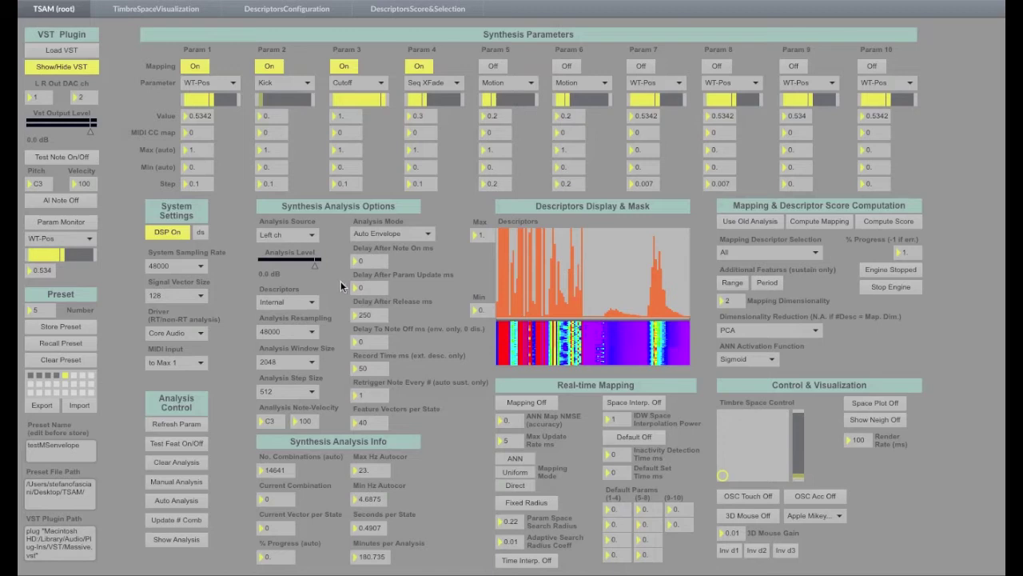
Start the automatic envelope analysis over the 14641 combinations
{"action": "left_click", "coordinate": [183, 442]}
{"action": "left_click", "coordinate": [187, 483]}
{"action": "left_click", "coordinate": [185, 500]}
{"action": "left_click", "coordinate": [185, 501]}
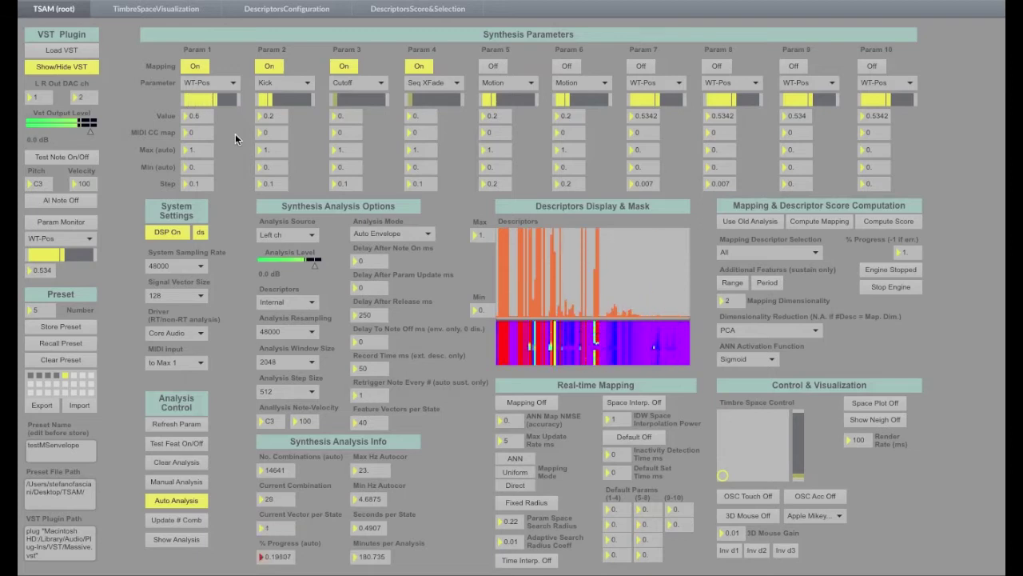
Turn Auto Analysis off so it halts at combination 32 of 14641
{"action": "left_click", "coordinate": [203, 500]}
{"action": "left_click", "coordinate": [368, 427]}
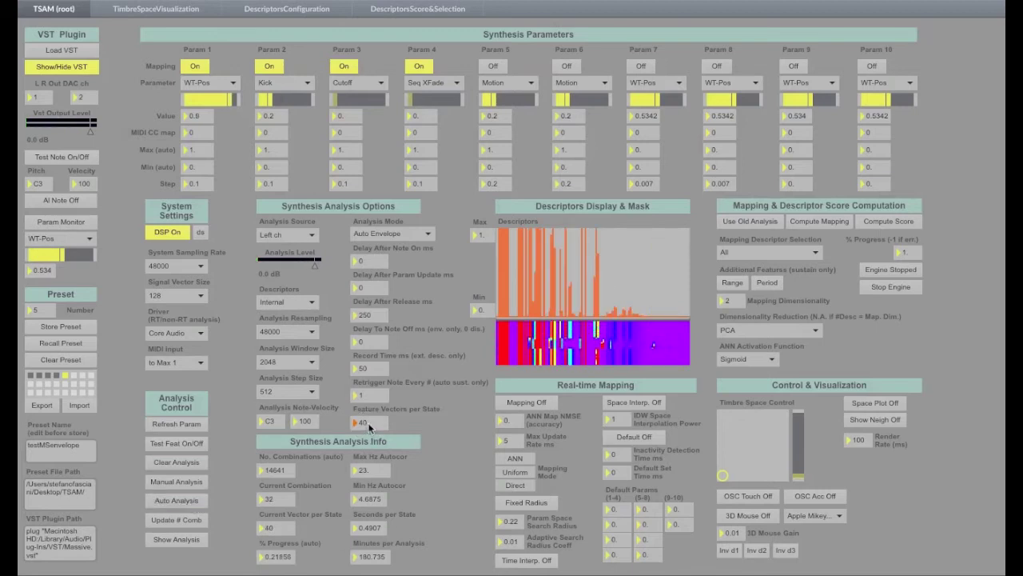
Set the analysis step size to 128 and restart the automatic analysis
{"action": "left_click", "coordinate": [310, 394]}
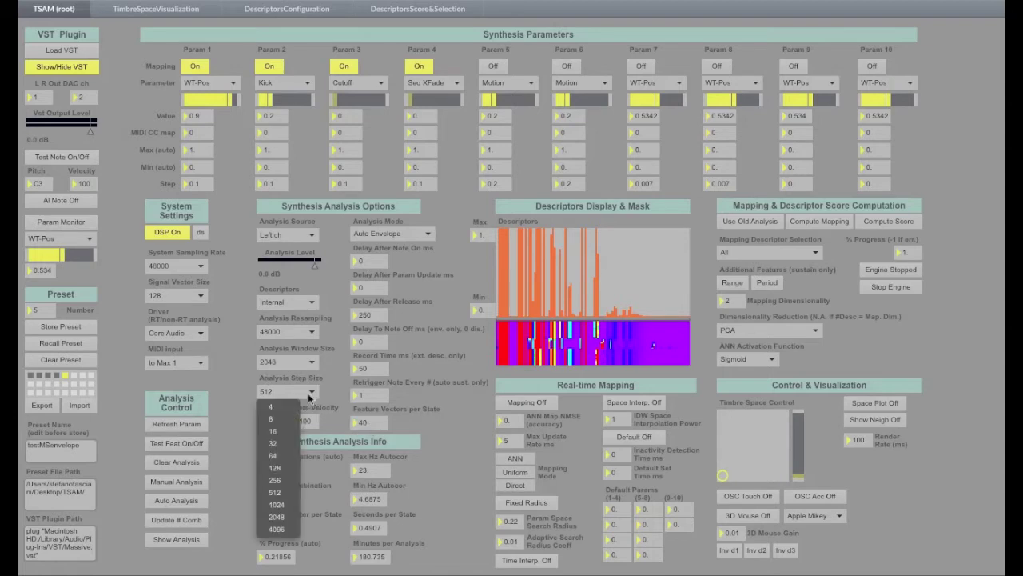
{"action": "left_click", "coordinate": [287, 468]}
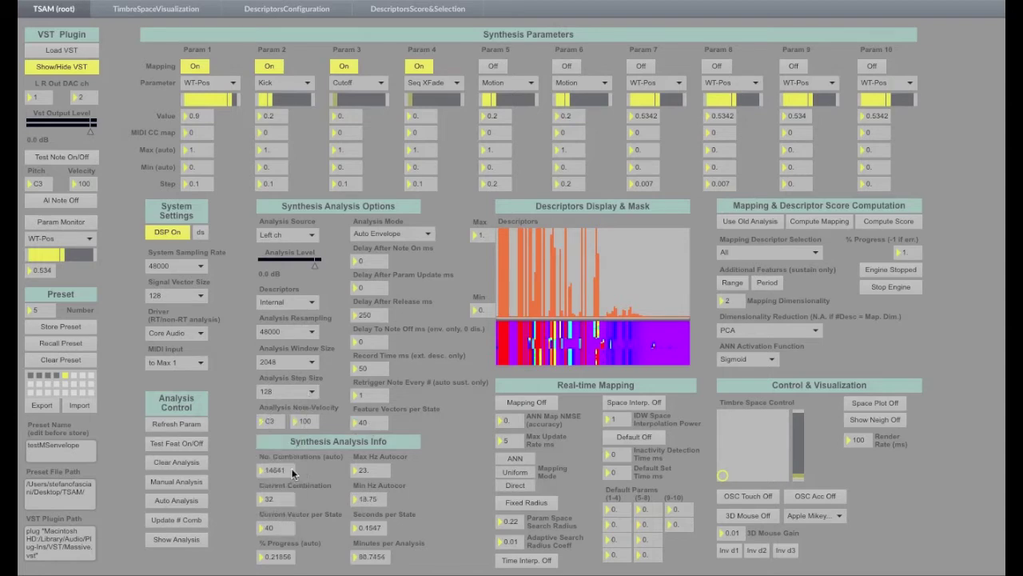
{"action": "left_click", "coordinate": [193, 502]}
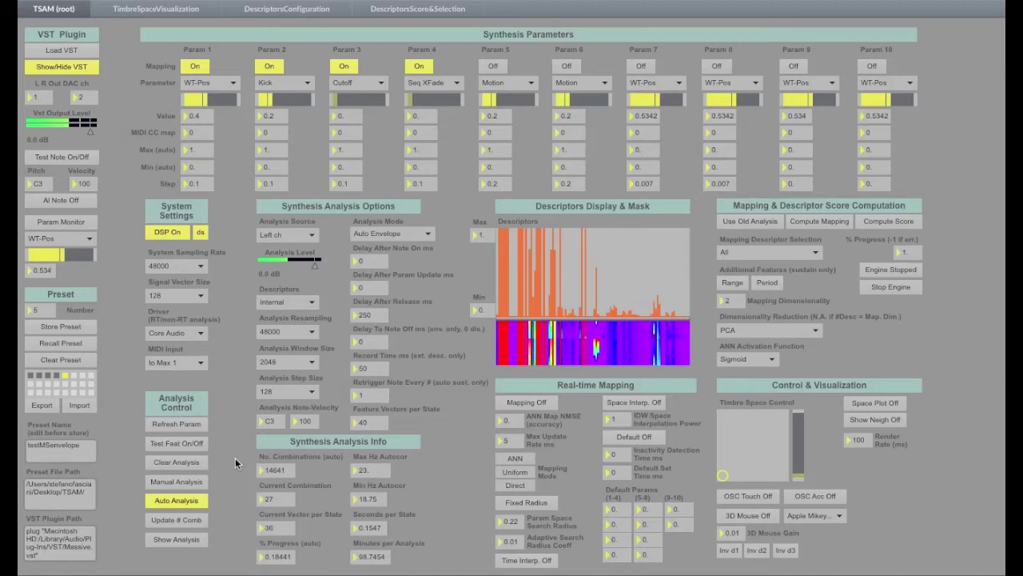
Stop the analysis, set the parameter steps to 0.25, and rerun it over 625 combinations
{"action": "left_click", "coordinate": [191, 499]}
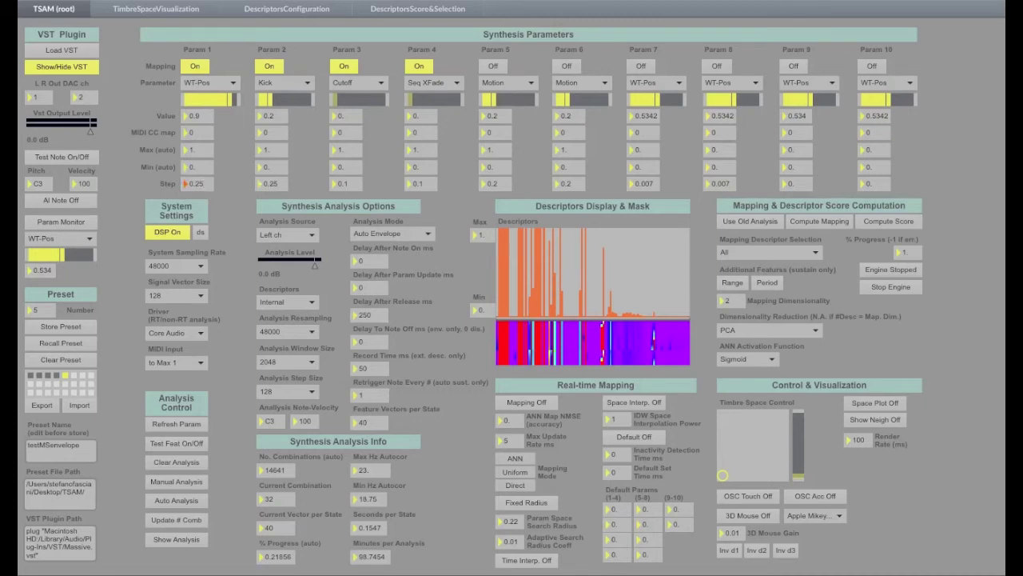
{"action": "type", "text": "0.25"}
{"action": "left_click", "coordinate": [172, 497]}
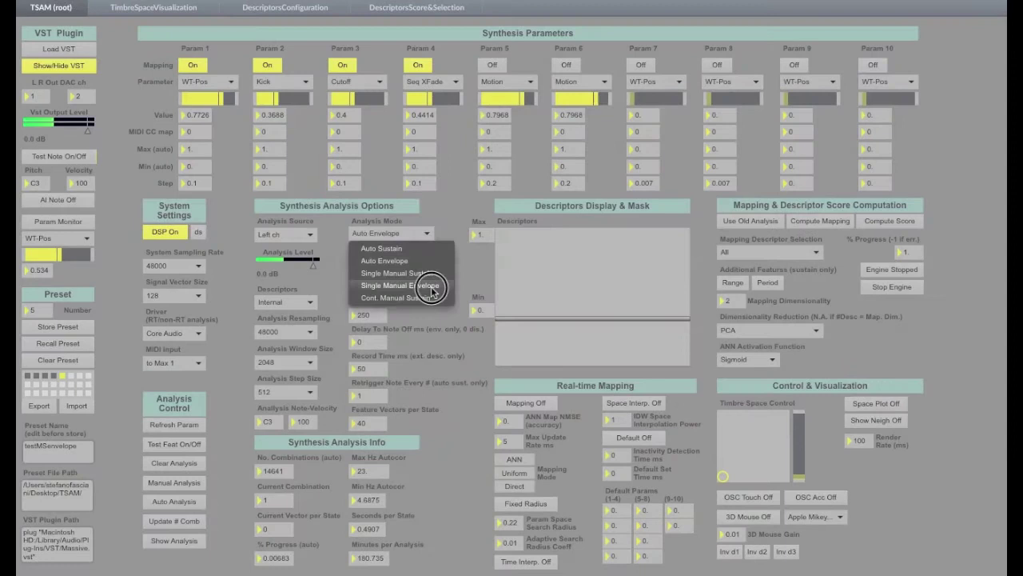
In Single Manual Envelope mode, set Cutoff, Seq XFade and WT-Pos by hand and analyse that combination
{"action": "left_click", "coordinate": [434, 279]}
{"action": "left_click", "coordinate": [193, 485]}
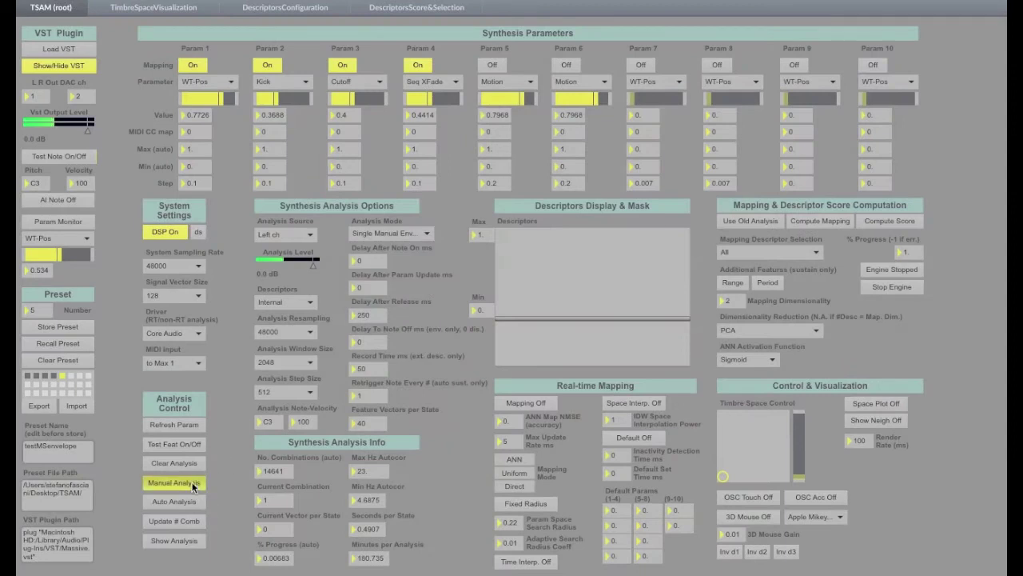
{"action": "left_click", "coordinate": [362, 99]}
{"action": "left_click", "coordinate": [416, 99]}
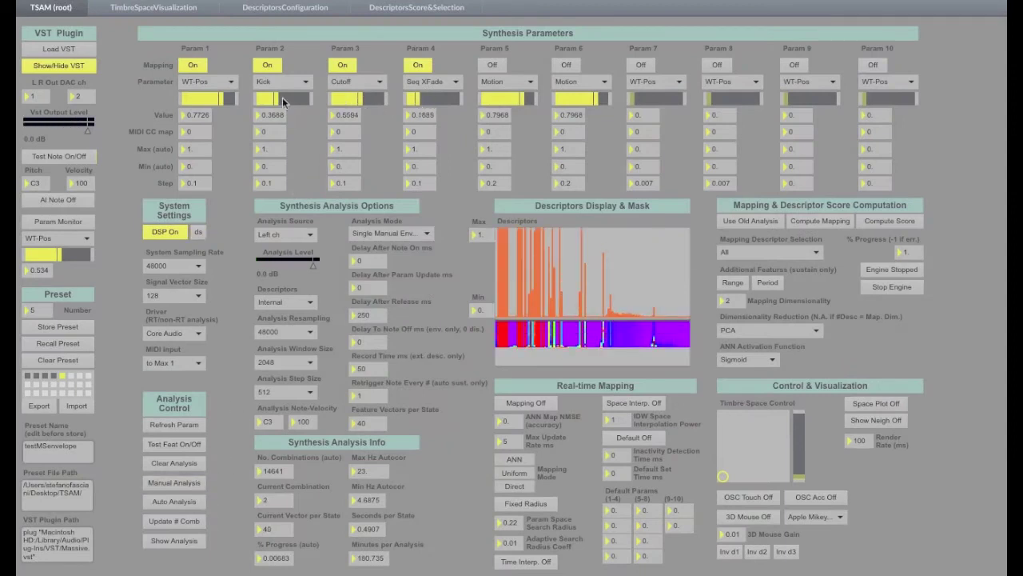
{"action": "left_click", "coordinate": [195, 99]}
{"action": "left_click", "coordinate": [63, 156]}
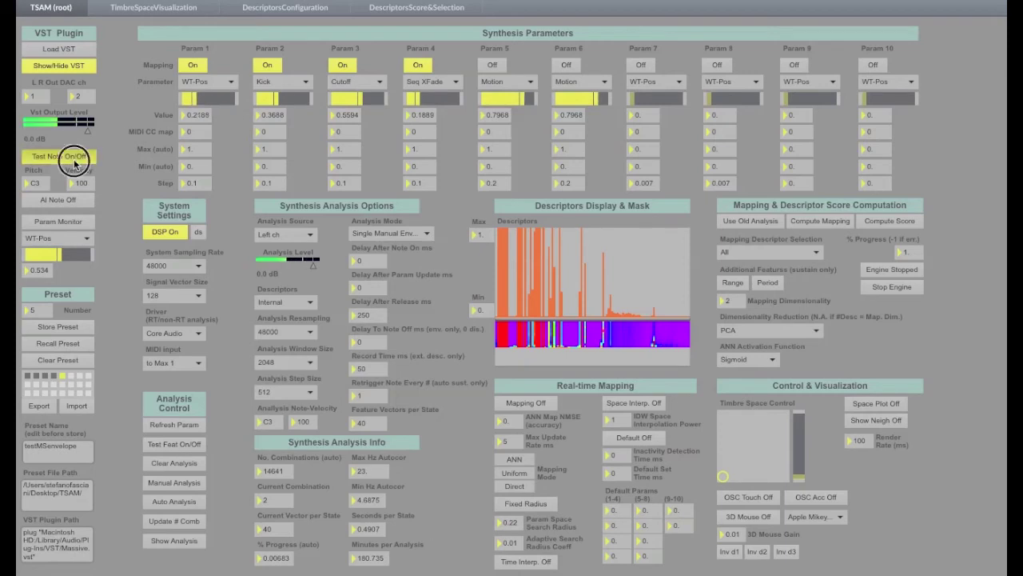
{"action": "left_click", "coordinate": [184, 480]}
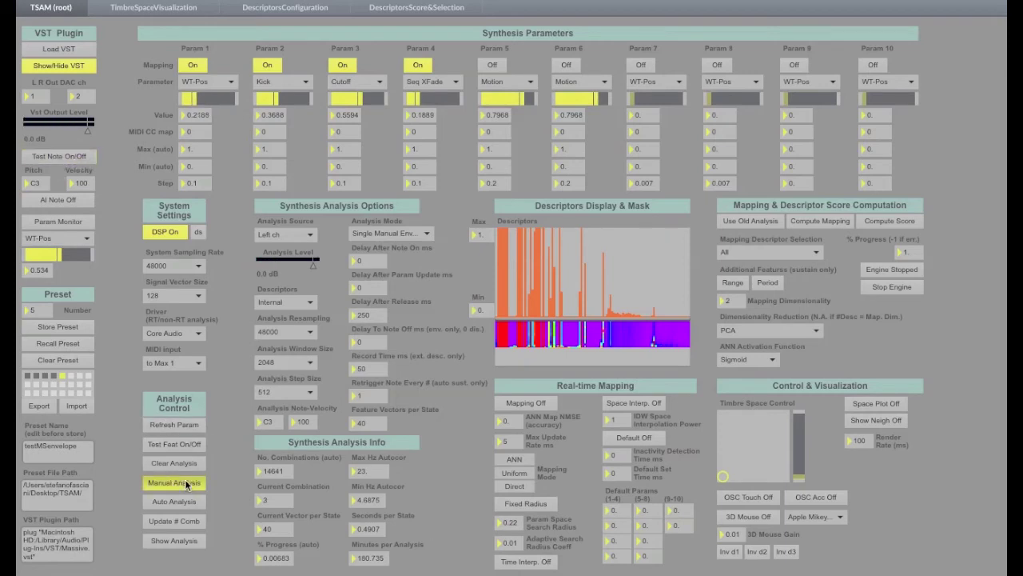
Analyse a second combination with Seq XFade about 0.66 and WT-Pos about 0.55, then recall preset 4
{"action": "left_click", "coordinate": [366, 96]}
{"action": "left_click_drag", "start_coordinate": [430, 99], "coordinate": [442, 100]}
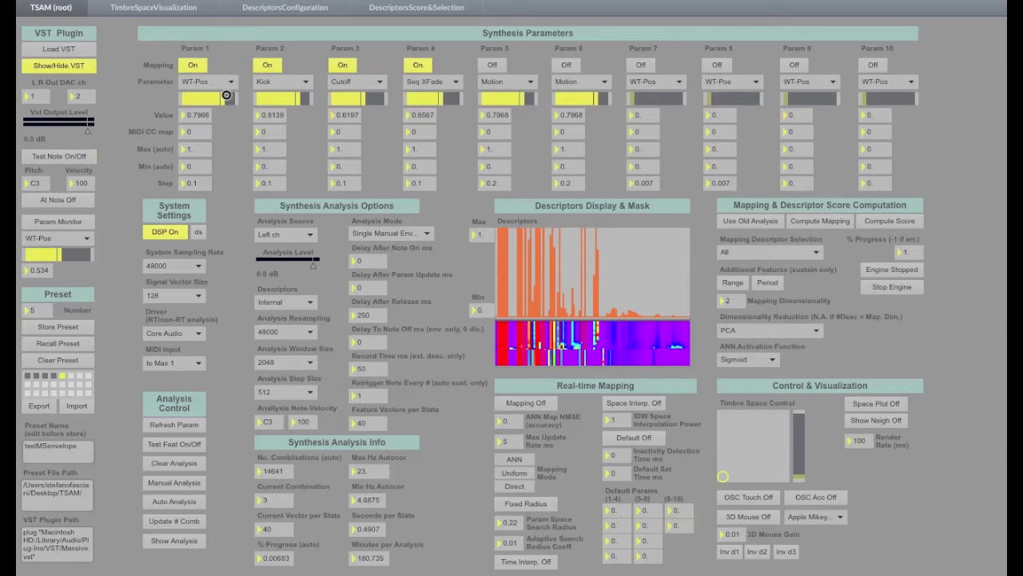
{"action": "left_click", "coordinate": [62, 152]}
{"action": "left_click", "coordinate": [61, 152]}
{"action": "left_click", "coordinate": [213, 97]}
{"action": "left_click_drag", "start_coordinate": [214, 96], "coordinate": [210, 98]}
{"action": "left_click", "coordinate": [60, 156]}
{"action": "left_click", "coordinate": [60, 156]}
{"action": "left_click", "coordinate": [186, 482]}
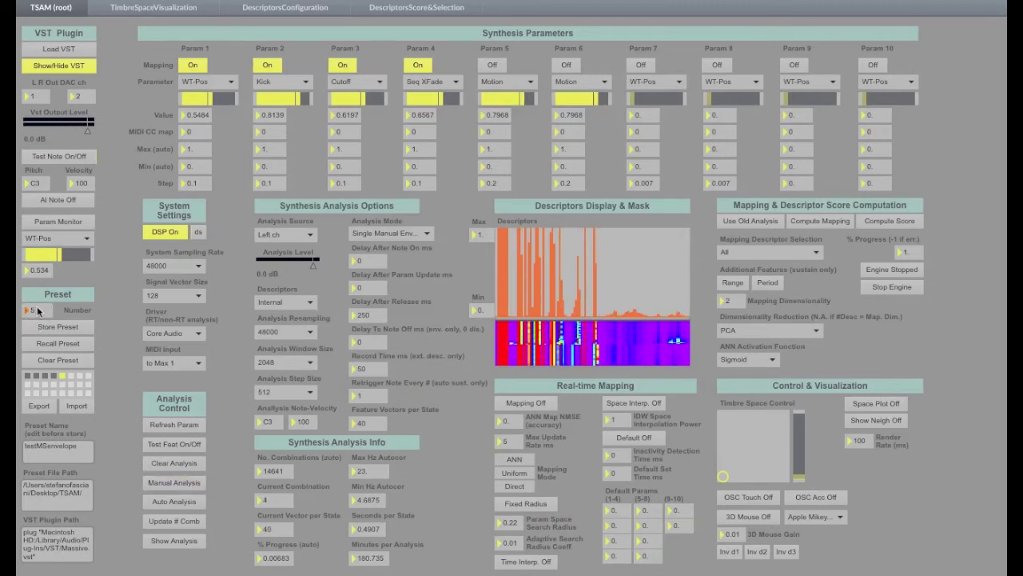
{"action": "left_click", "coordinate": [57, 347]}
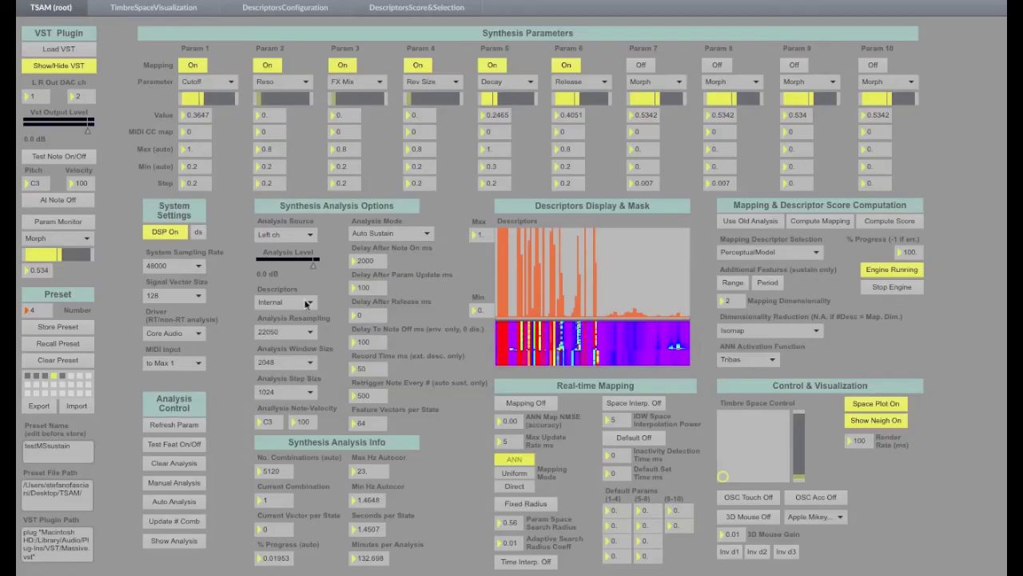
Switch to Single Manual Sustain mode, play a test note, and analyse the current combination
{"action": "left_click", "coordinate": [385, 233]}
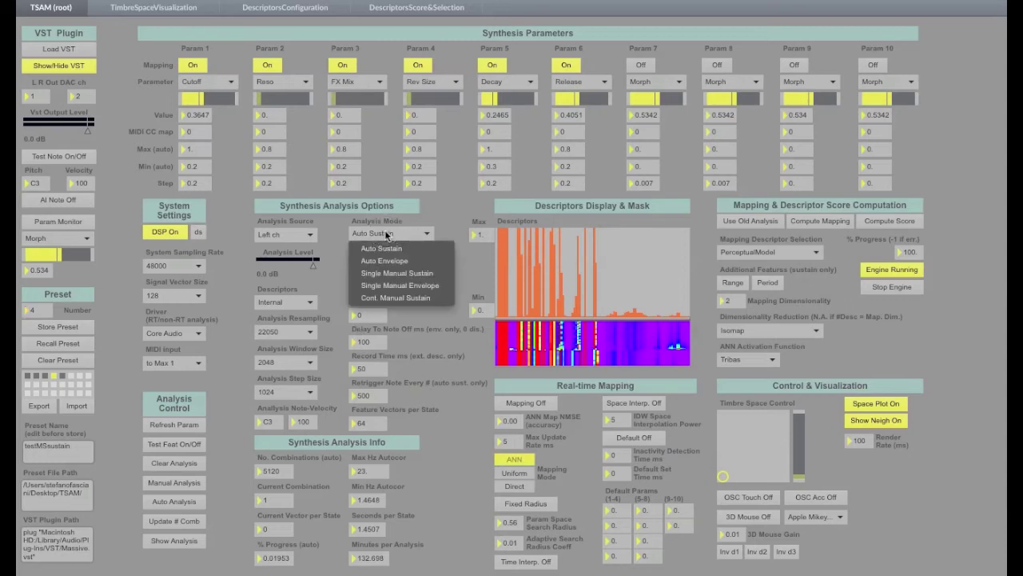
{"action": "left_click", "coordinate": [407, 276]}
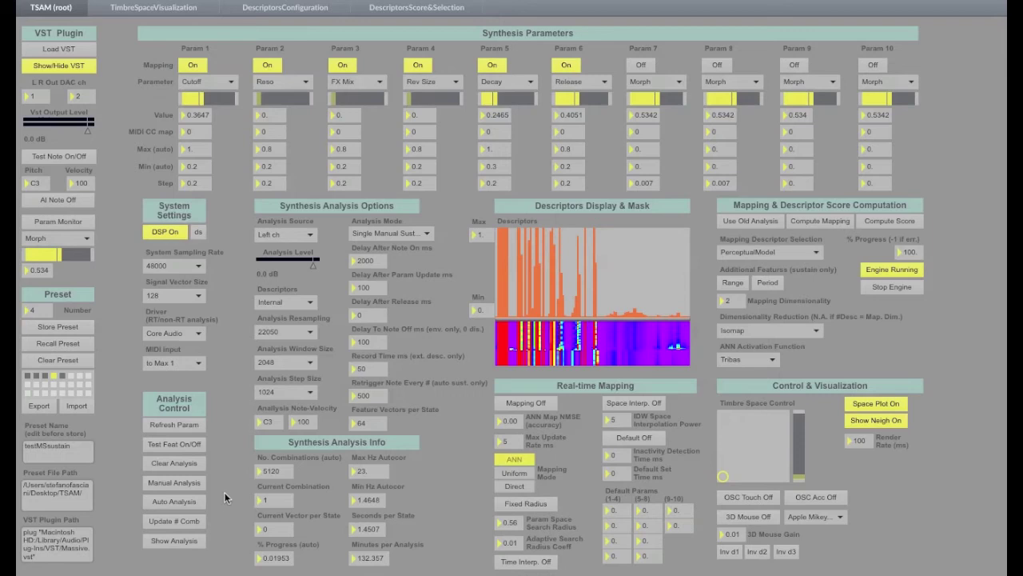
{"action": "left_click", "coordinate": [80, 156]}
{"action": "left_click", "coordinate": [174, 521]}
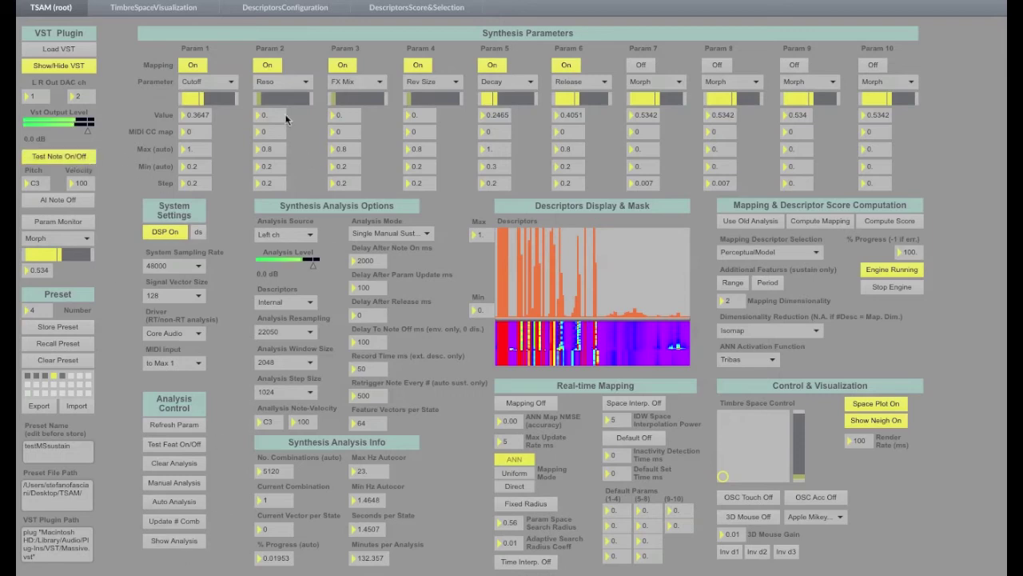
{"action": "left_click", "coordinate": [174, 483]}
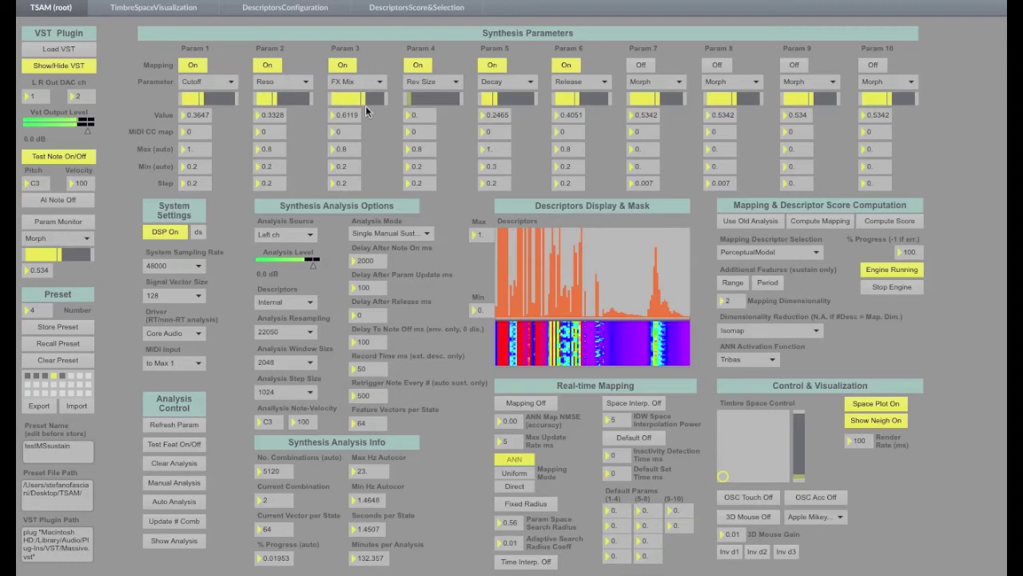
Vary Rev Size, Release and other parameters, analysing each new combination in turn
{"action": "left_click_drag", "start_coordinate": [434, 98], "coordinate": [443, 98]}
{"action": "left_click", "coordinate": [566, 98]}
{"action": "left_click", "coordinate": [174, 424]}
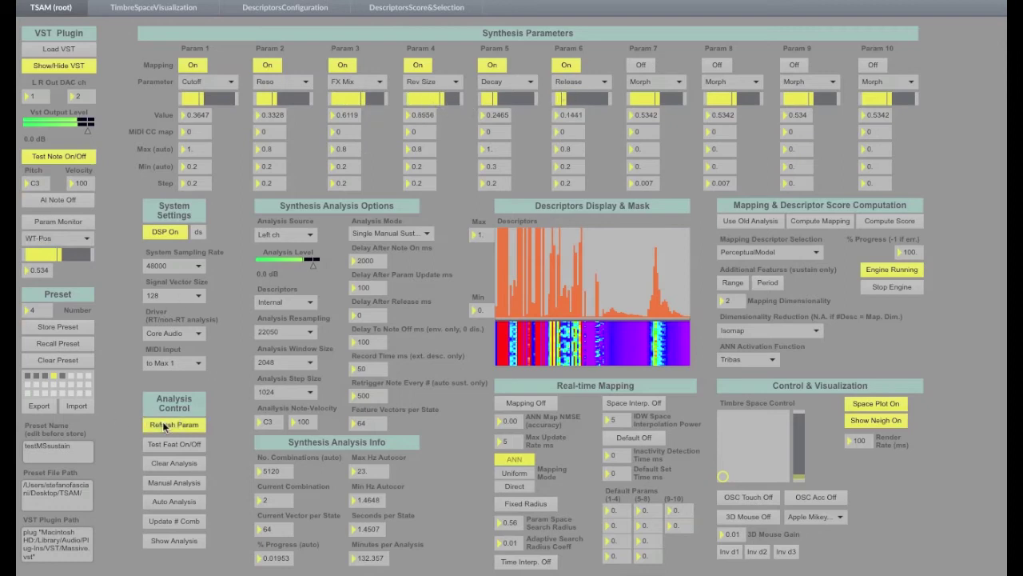
{"action": "left_click", "coordinate": [169, 484]}
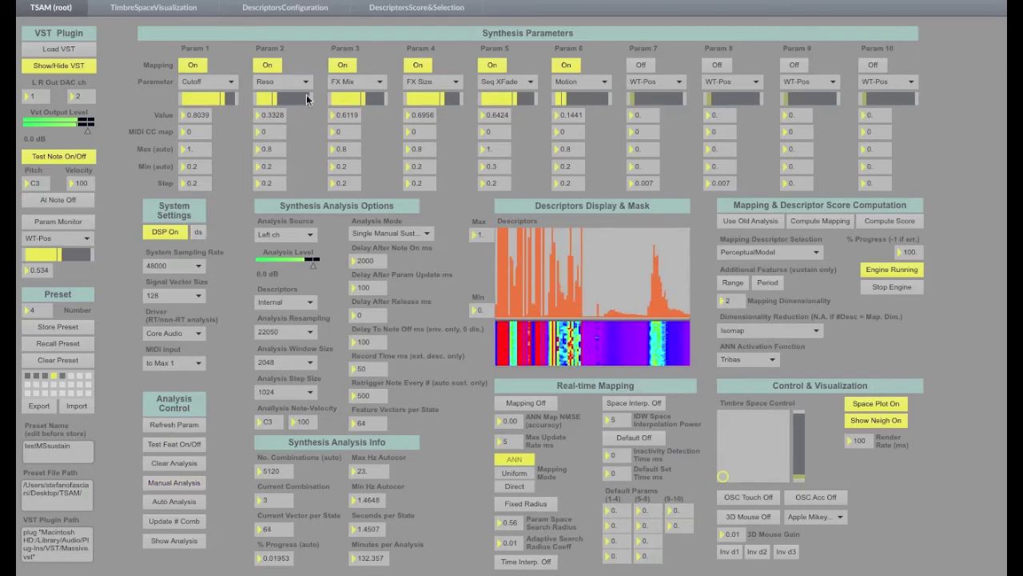
{"action": "left_click", "coordinate": [284, 98]}
{"action": "left_click", "coordinate": [191, 485]}
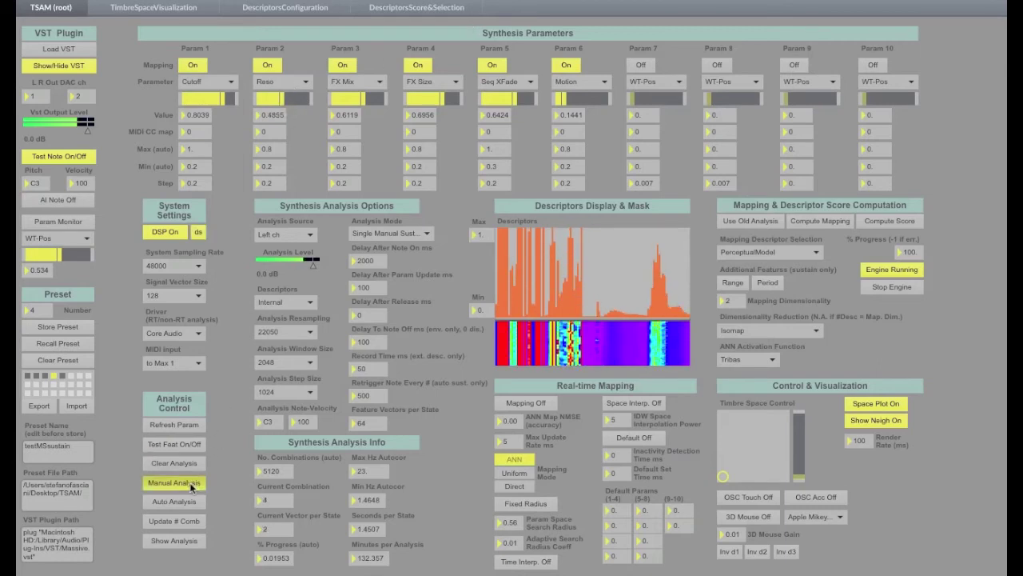
{"action": "left_click", "coordinate": [200, 100]}
{"action": "left_click", "coordinate": [189, 483]}
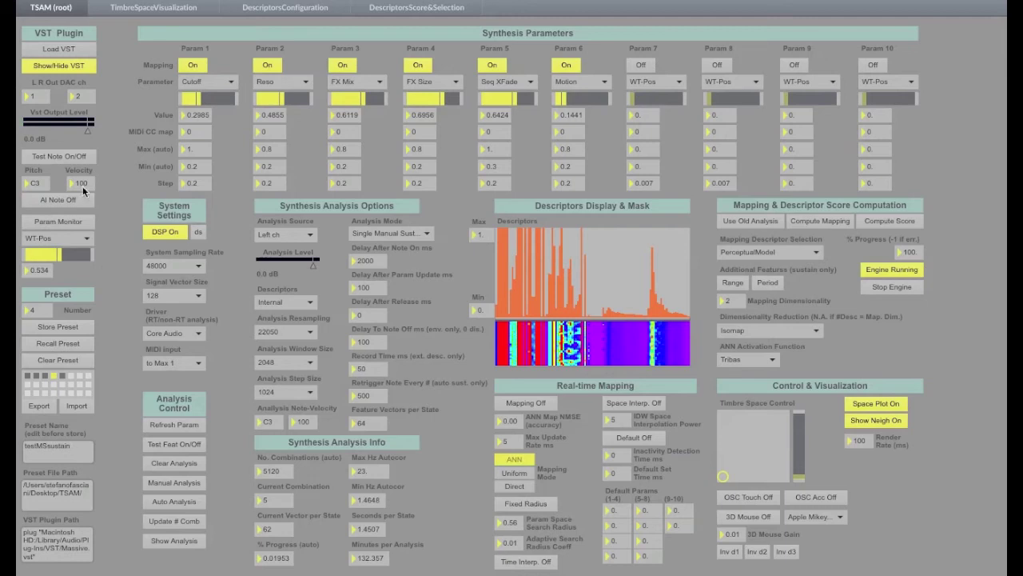
{"action": "left_click", "coordinate": [79, 156]}
{"action": "left_click", "coordinate": [170, 479]}
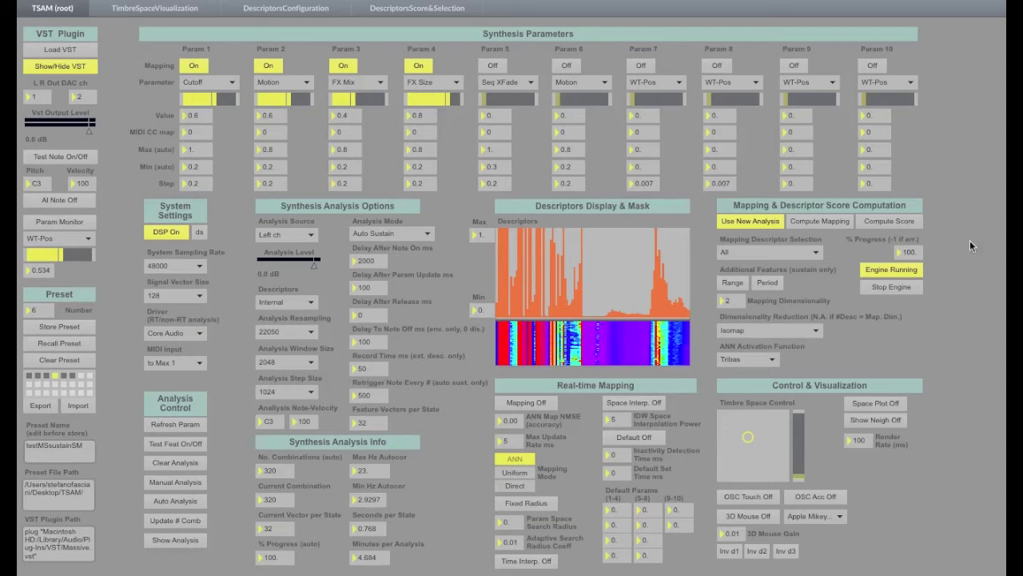
Run Compute Score on the new analysis to list scores for every descriptor
{"action": "left_click", "coordinate": [903, 223]}
On the descriptor score page, try weight changes, turn on Normalize, and restore default weights
{"action": "left_click", "coordinate": [462, 9]}
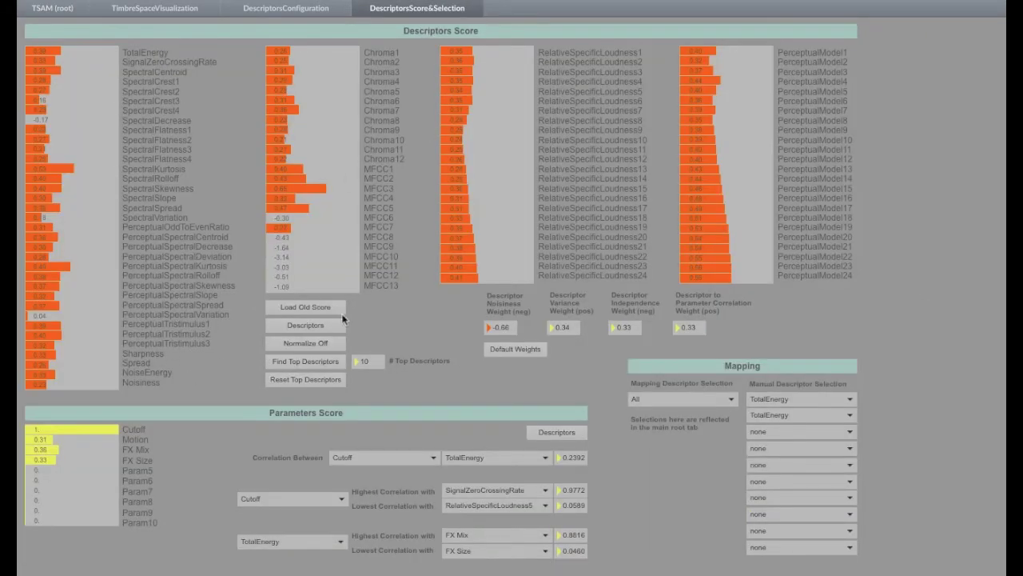
{"action": "left_click_drag", "start_coordinate": [512, 328], "coordinate": [506, 330]}
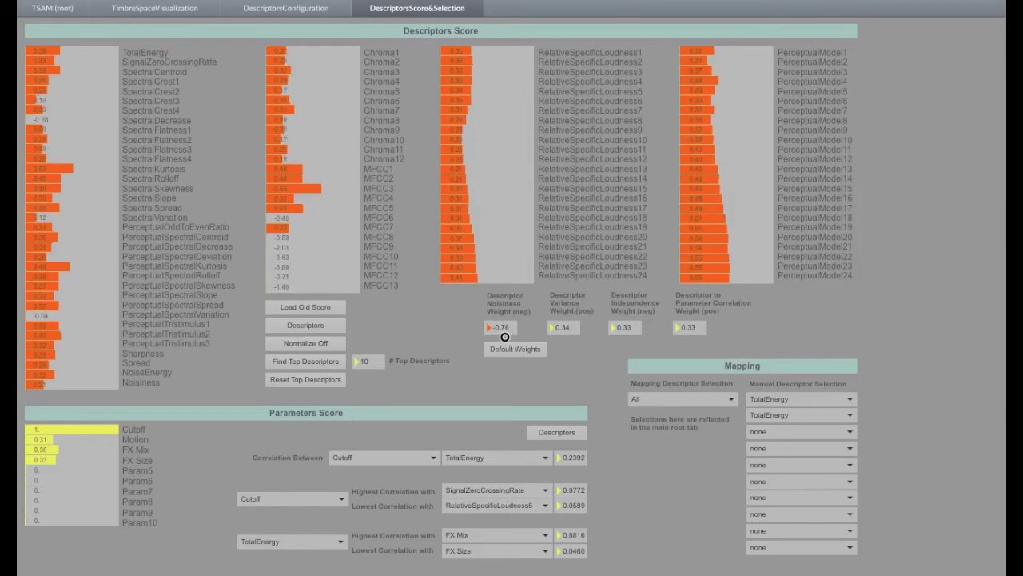
{"action": "left_click_drag", "start_coordinate": [562, 328], "coordinate": [628, 337]}
{"action": "left_click", "coordinate": [324, 345]}
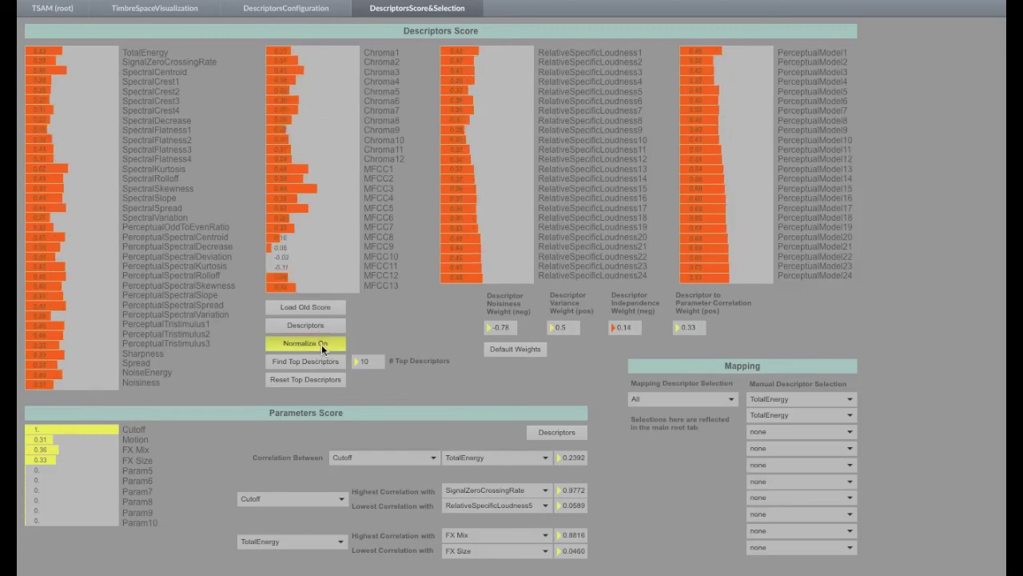
{"action": "left_click_drag", "start_coordinate": [687, 327], "coordinate": [691, 330]}
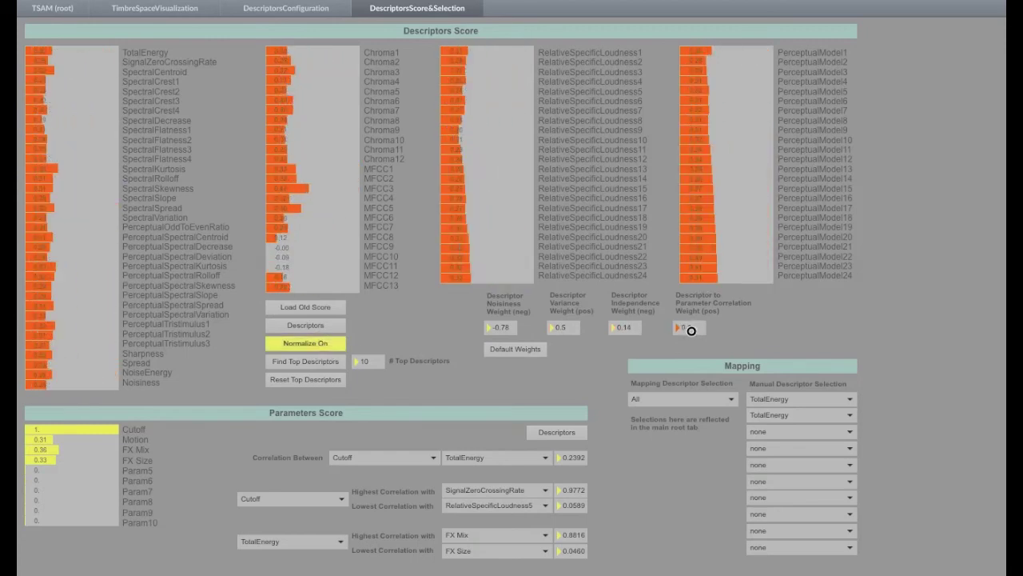
{"action": "left_click_drag", "start_coordinate": [564, 328], "coordinate": [505, 330]}
{"action": "left_click", "coordinate": [520, 349]}
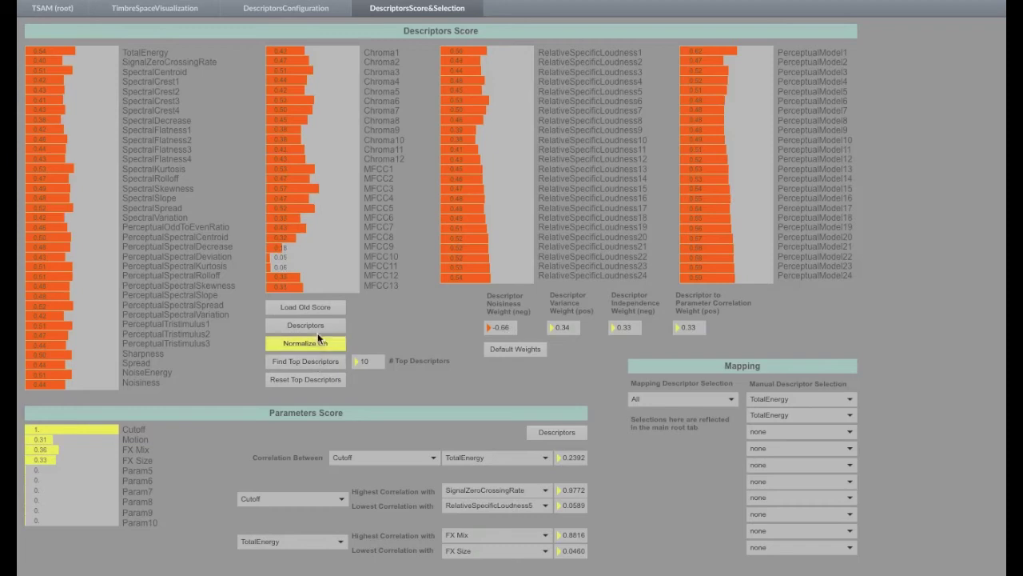
Include value range in the scores, set top descriptors to 17, and reset the selection
{"action": "left_click", "coordinate": [317, 330]}
{"action": "left_click", "coordinate": [319, 331]}
{"action": "left_click", "coordinate": [318, 330]}
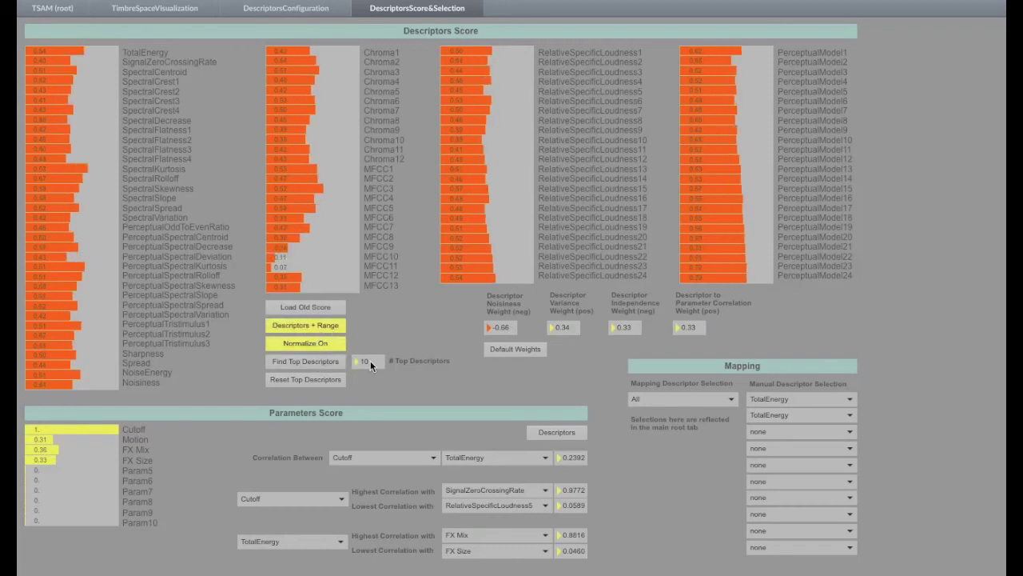
{"action": "mouse_move", "coordinate": [370, 361]}
{"action": "left_mouse_down"}
{"action": "mouse_move", "coordinate": [379, 362]}
{"action": "mouse_move", "coordinate": [370, 356]}
{"action": "left_mouse_up"}
{"action": "left_click", "coordinate": [306, 363]}
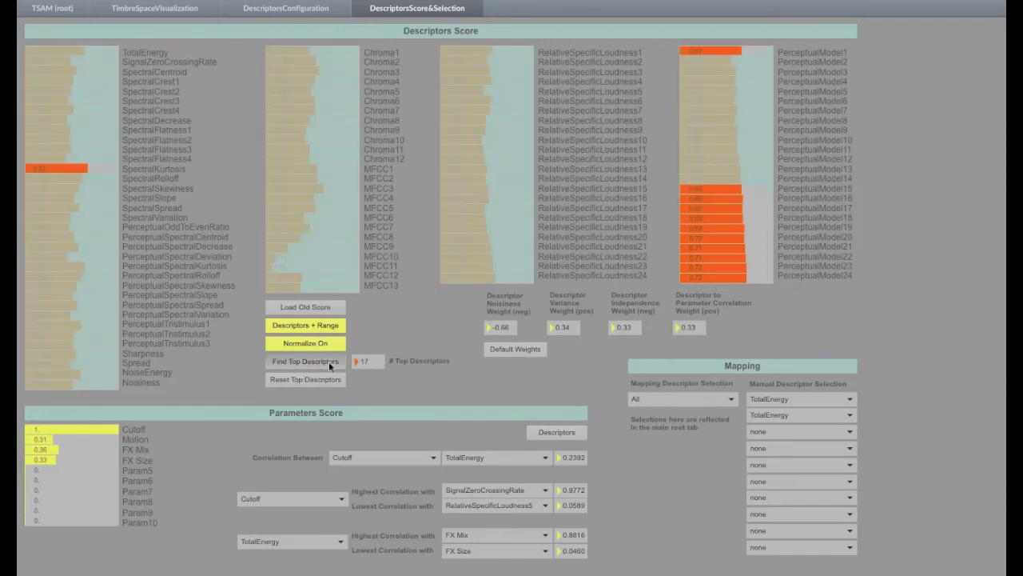
{"action": "left_click", "coordinate": [322, 380]}
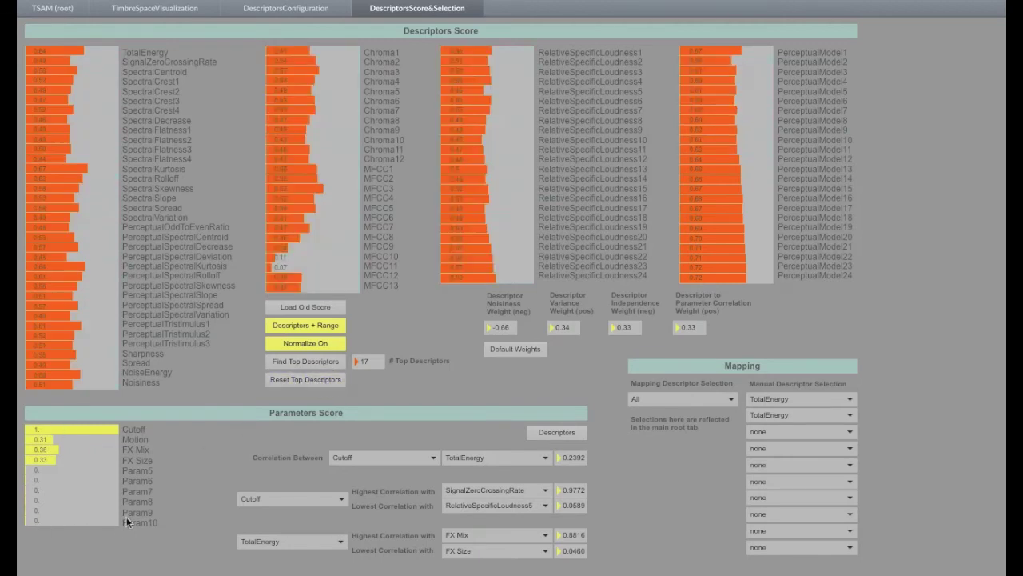
Show the correlation between FX Size and RelativeSpecificLoudness3
{"action": "left_click", "coordinate": [387, 457]}
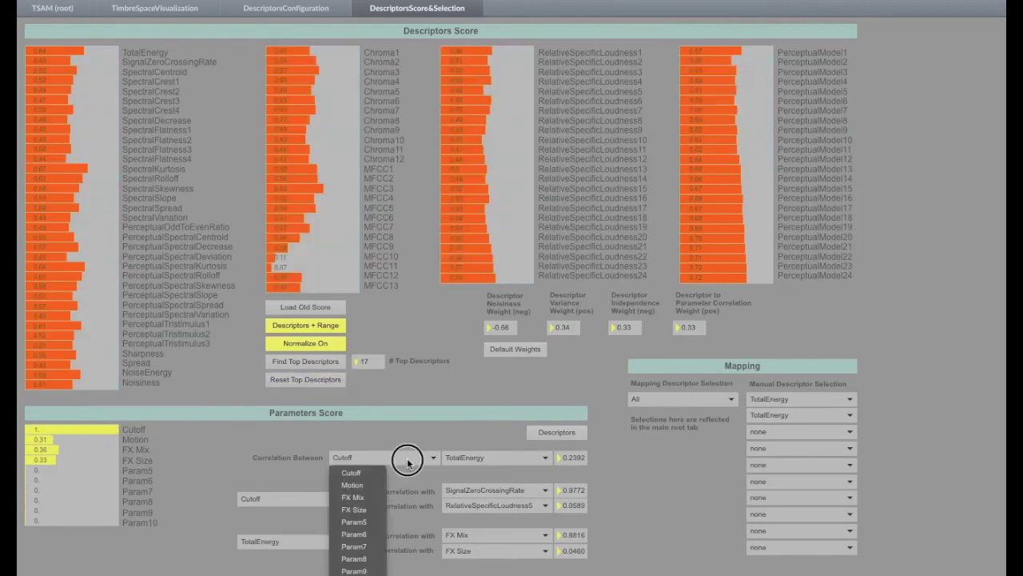
{"action": "left_click", "coordinate": [362, 509]}
{"action": "left_click", "coordinate": [472, 458]}
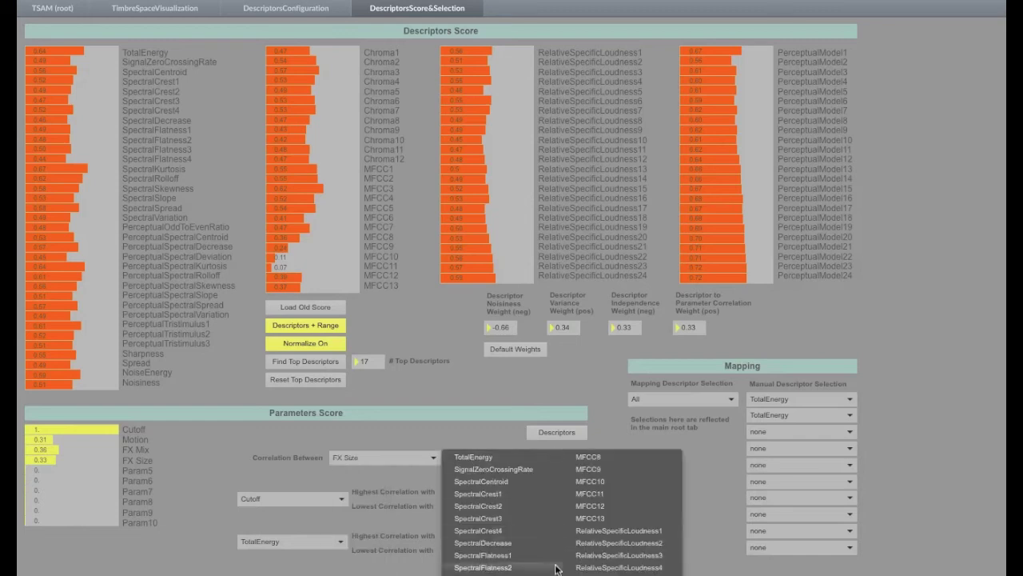
{"action": "left_click", "coordinate": [640, 553]}
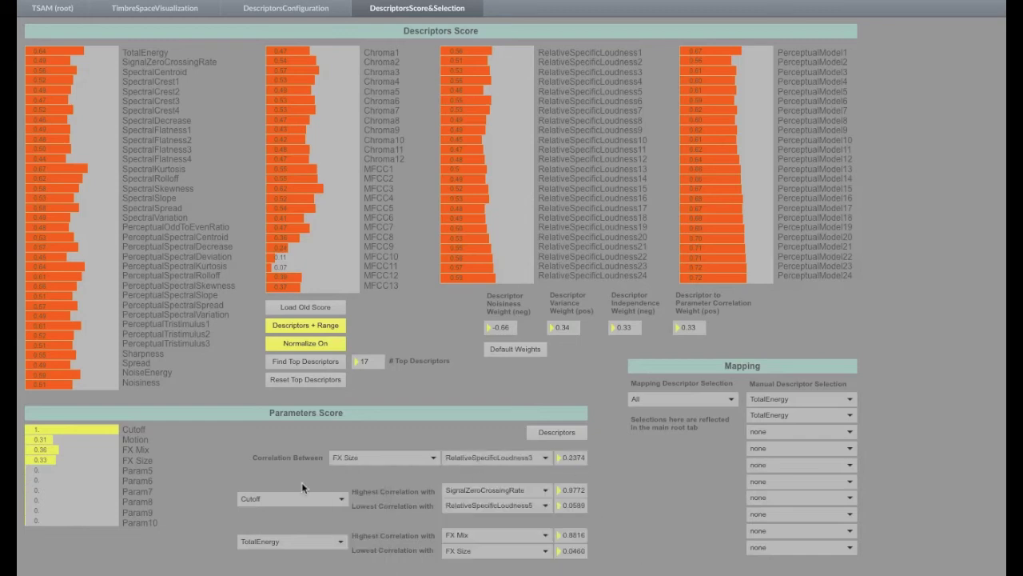
List the best-correlated descriptors for FX Size and parameters for SignalZeroCrossingRate
{"action": "left_click", "coordinate": [272, 500]}
{"action": "left_click", "coordinate": [272, 524]}
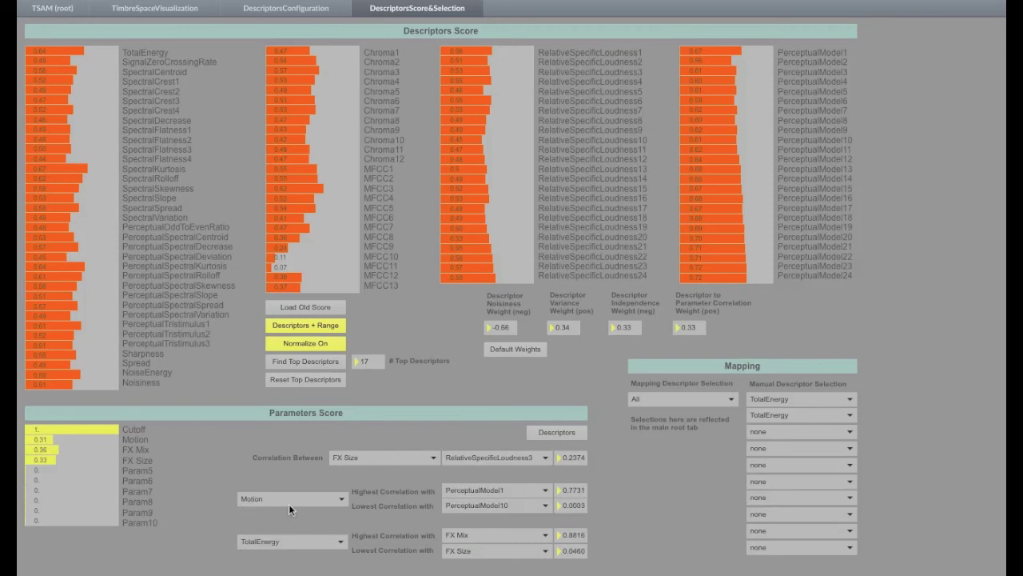
{"action": "left_click", "coordinate": [284, 499]}
{"action": "left_click", "coordinate": [264, 551]}
{"action": "left_click", "coordinate": [324, 545]}
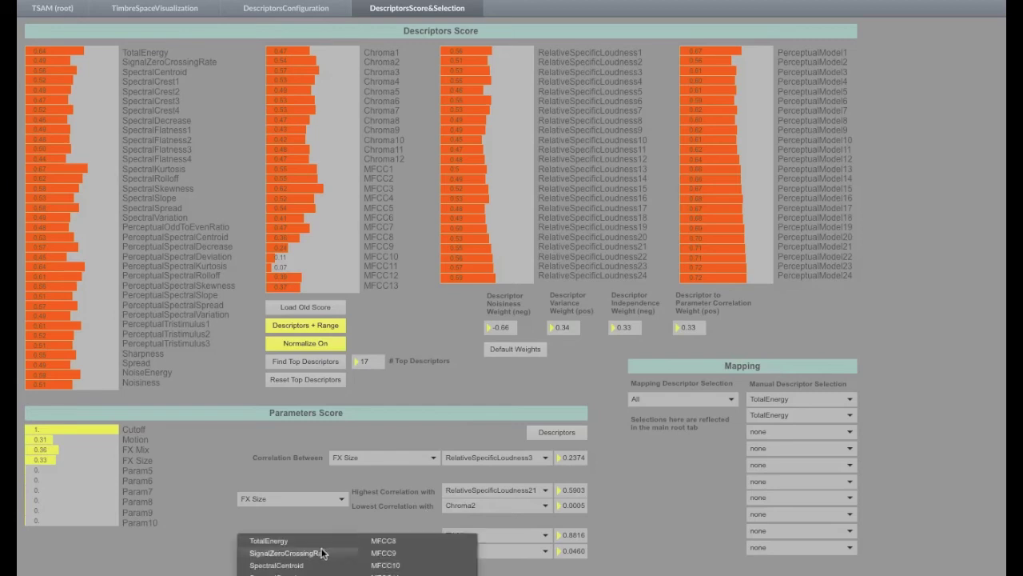
{"action": "left_click", "coordinate": [320, 553]}
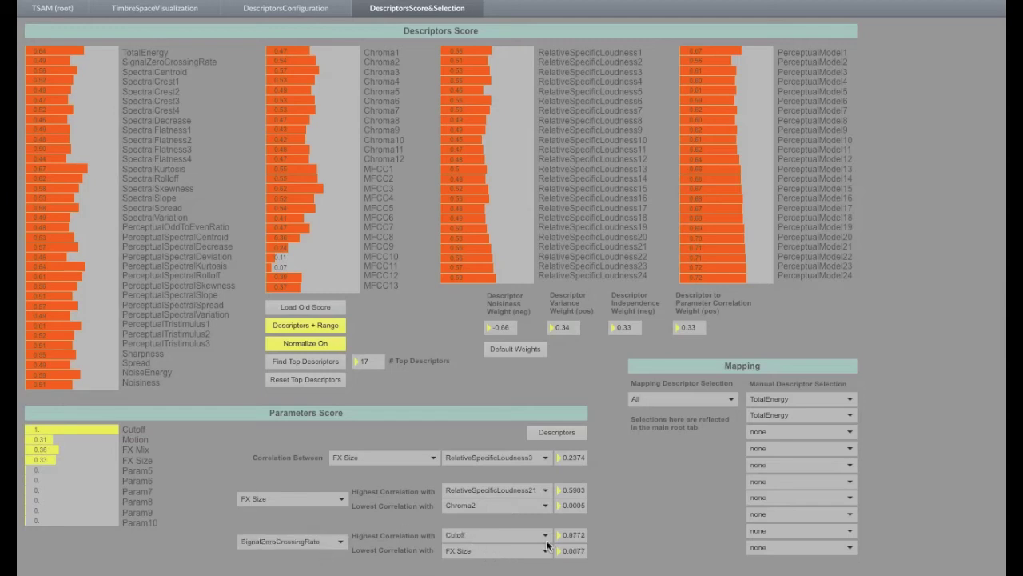
Set descriptor selection to Manual and pick SignalZeroCrossingRate and SpectralCrest2
{"action": "left_click", "coordinate": [731, 399]}
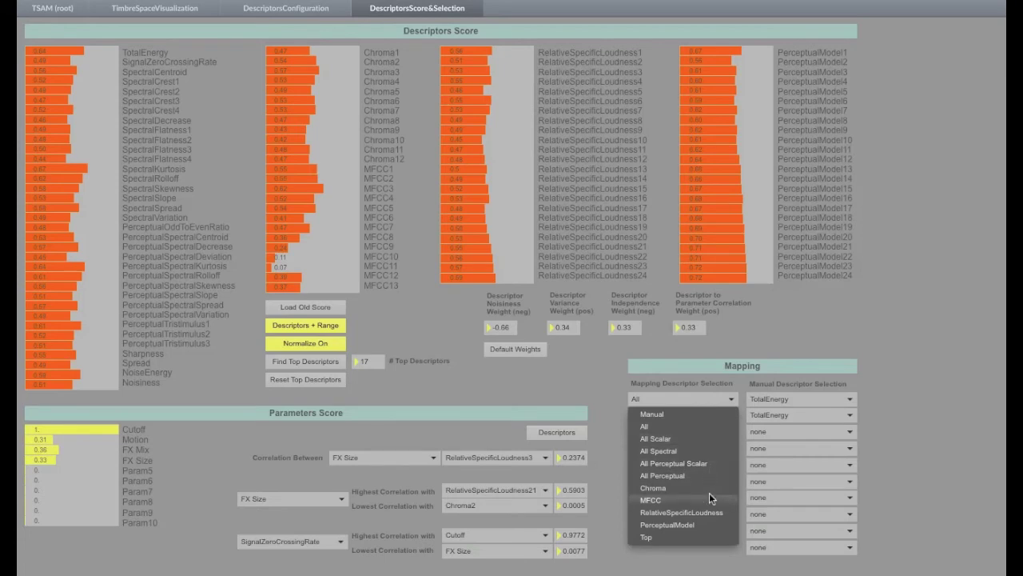
{"action": "left_click", "coordinate": [705, 539]}
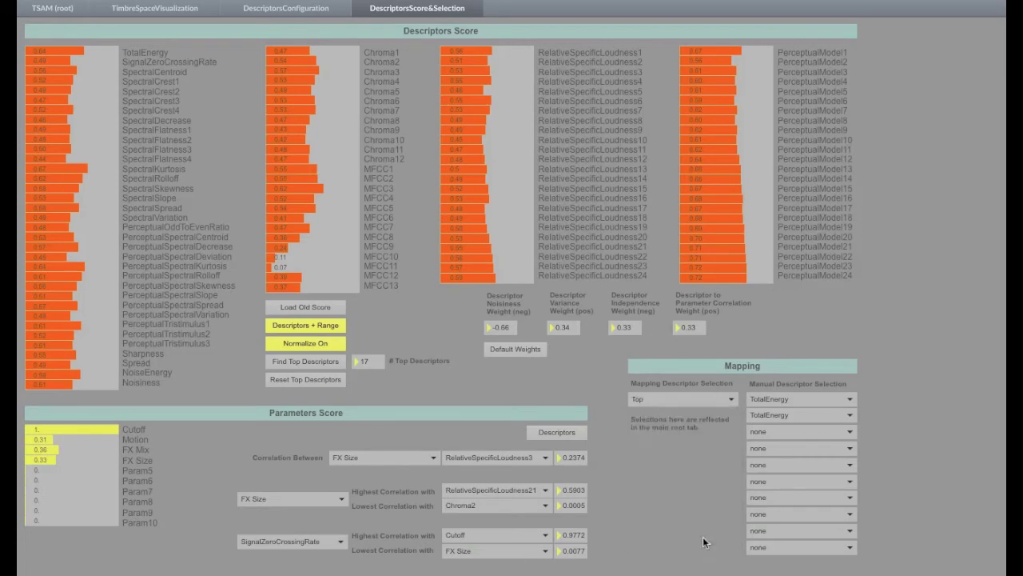
{"action": "left_click", "coordinate": [716, 399]}
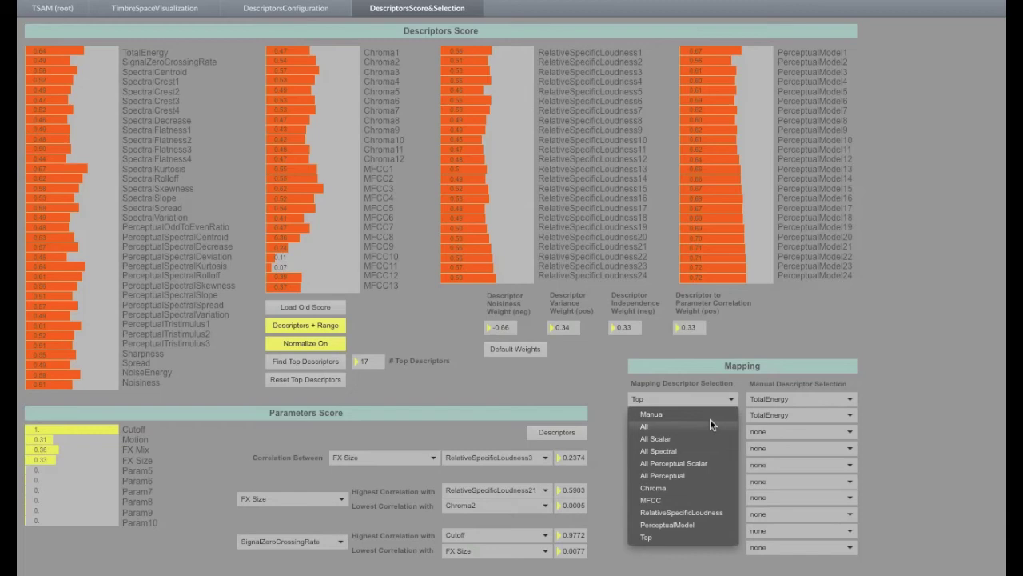
{"action": "left_click", "coordinate": [713, 414]}
{"action": "left_click", "coordinate": [817, 396]}
{"action": "left_click", "coordinate": [812, 414]}
{"action": "left_click", "coordinate": [809, 448]}
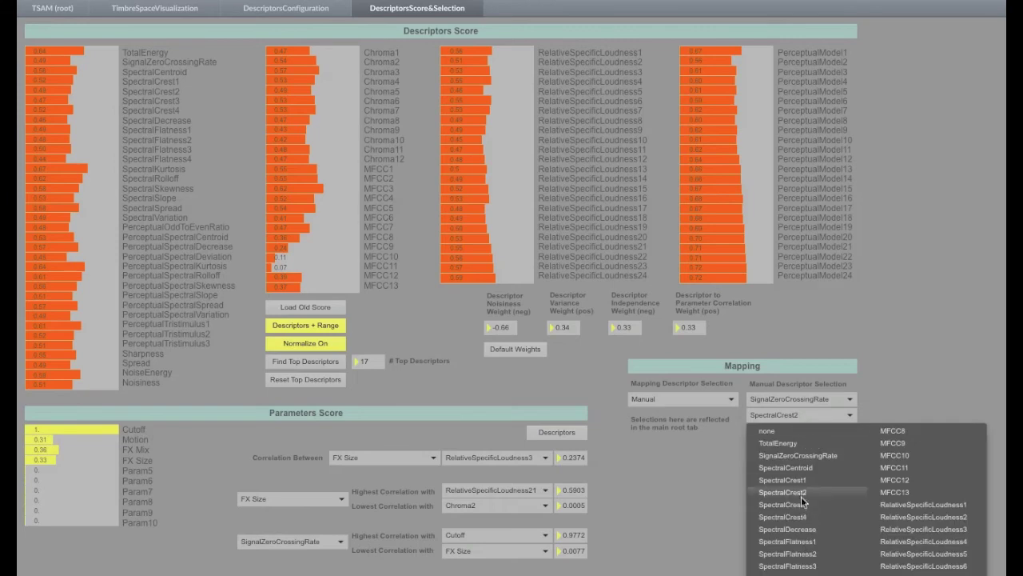
{"action": "left_click", "coordinate": [802, 497]}
Choose PerceptualModel3 and MFCC12 as the third and fourth descriptors, then return to the main page
{"action": "left_click", "coordinate": [812, 432]}
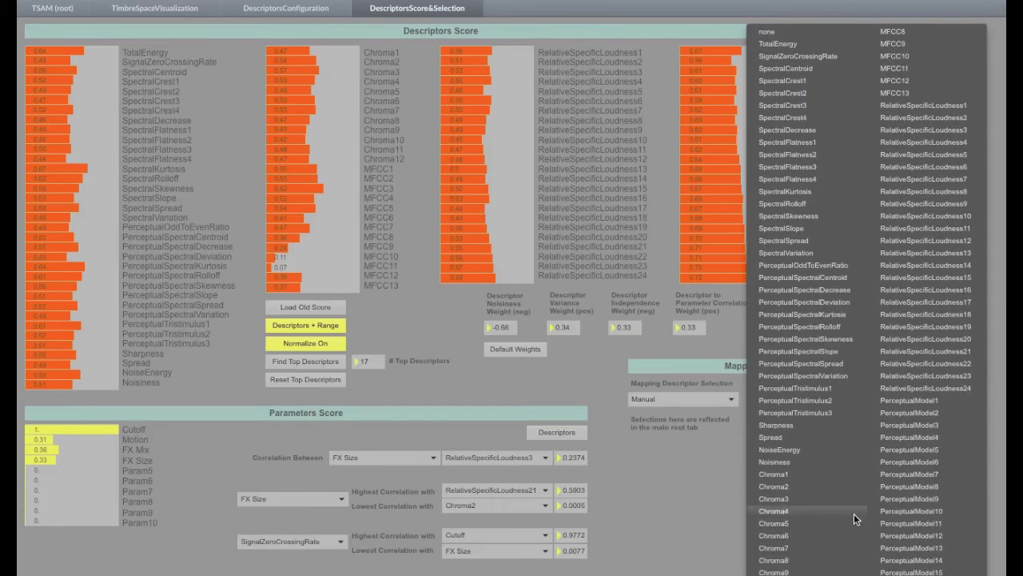
{"action": "left_click", "coordinate": [957, 429]}
{"action": "left_click", "coordinate": [787, 449]}
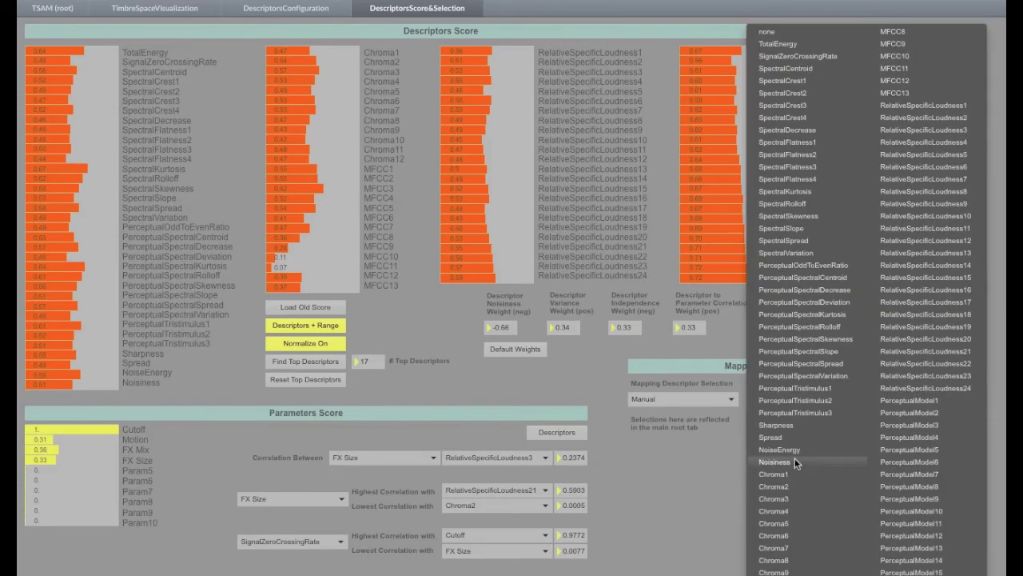
{"action": "left_click", "coordinate": [911, 81]}
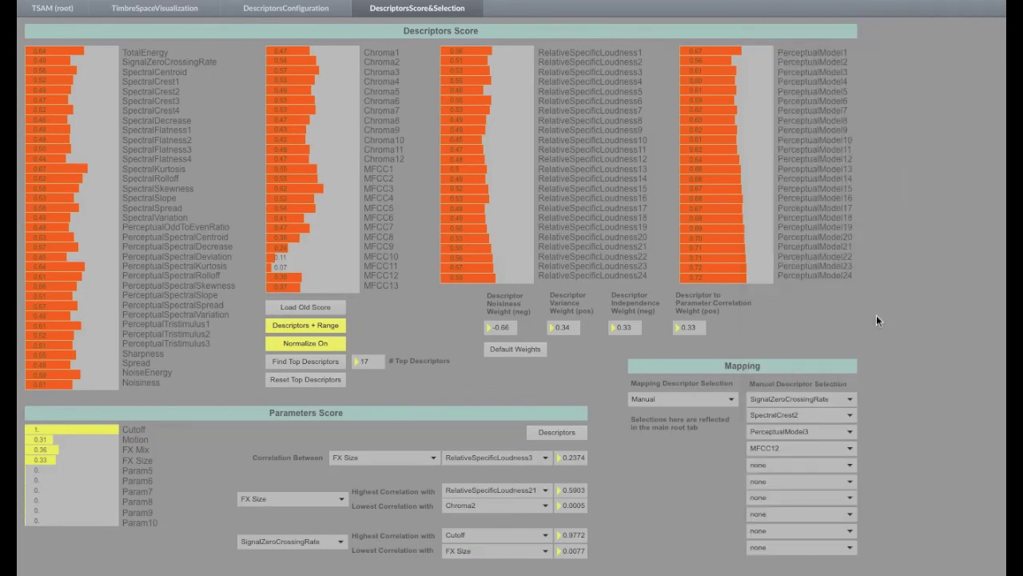
{"action": "left_click", "coordinate": [46, 9]}
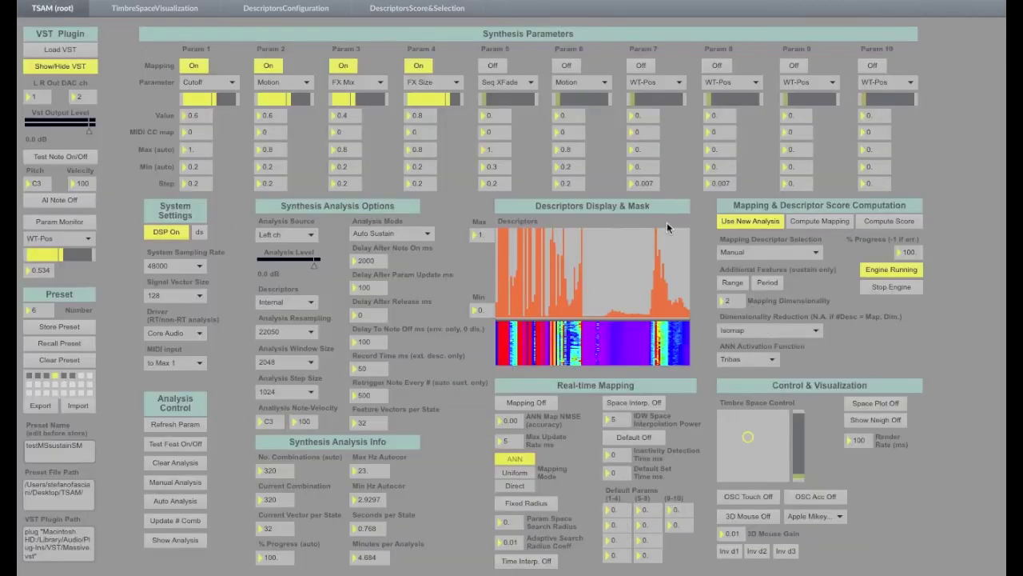
Map the top descriptors into 2D using Isomap reduction and Tribas ANN activation
{"action": "left_click", "coordinate": [760, 253]}
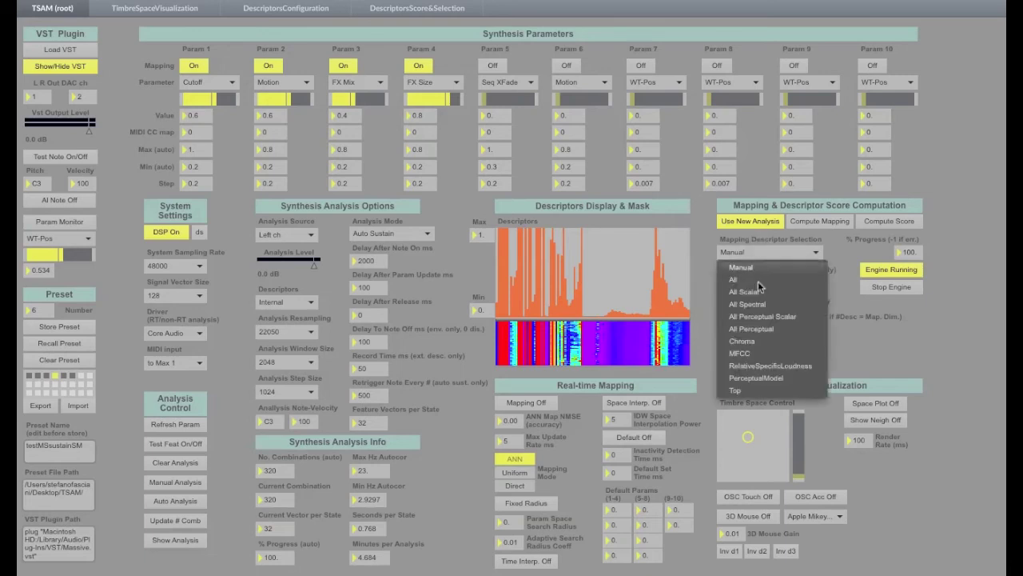
{"action": "left_click", "coordinate": [757, 389]}
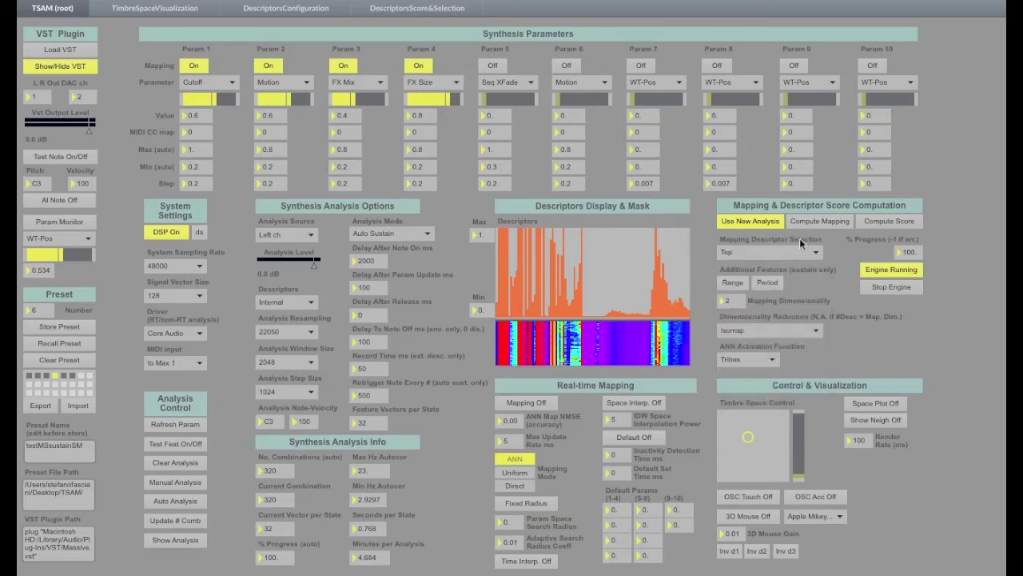
{"action": "left_click", "coordinate": [756, 330]}
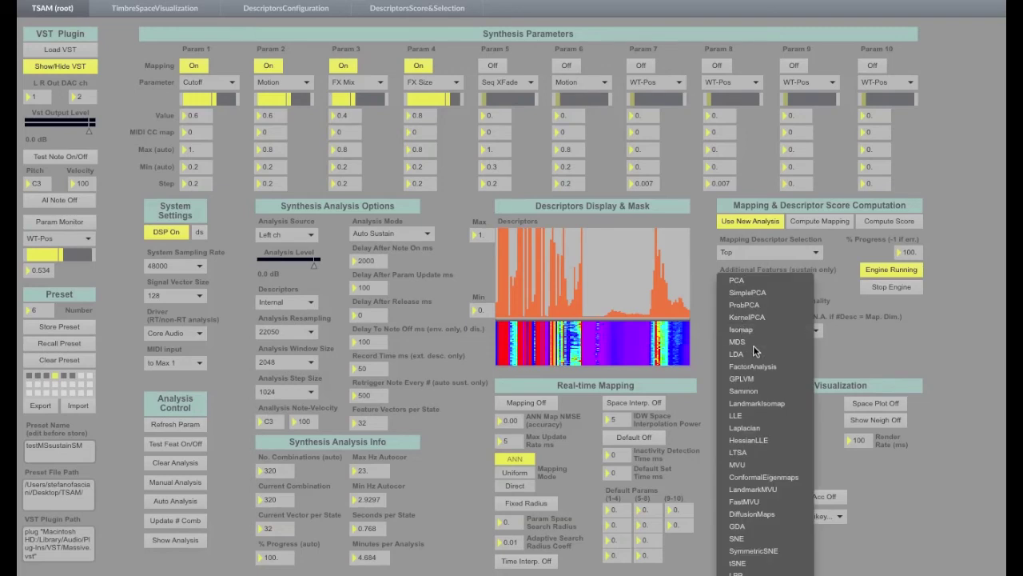
{"action": "scroll", "coordinate": [752, 441], "scroll_direction": "down", "scroll_amount": 1}
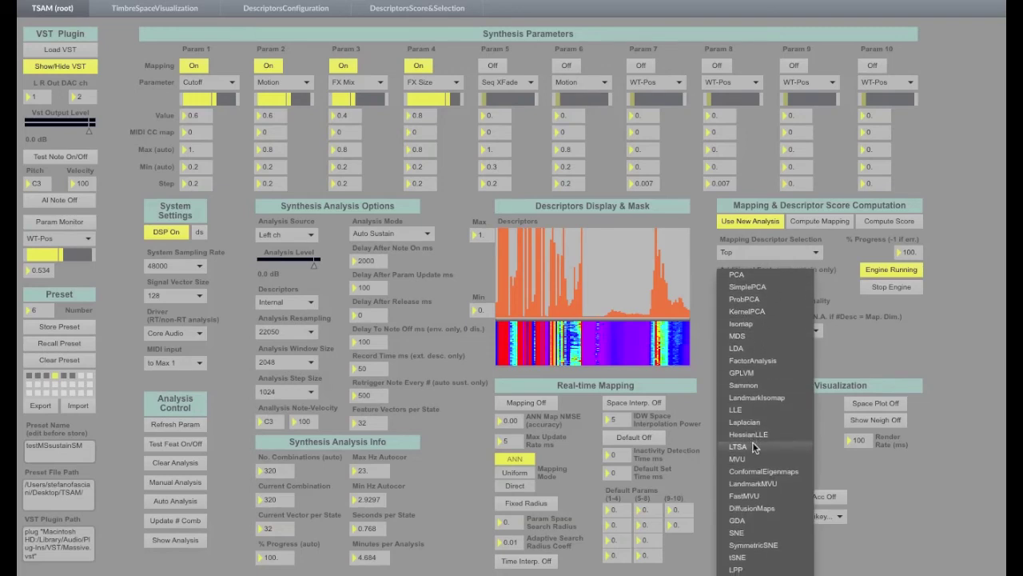
{"action": "left_click", "coordinate": [747, 324]}
{"action": "left_click", "coordinate": [748, 360]}
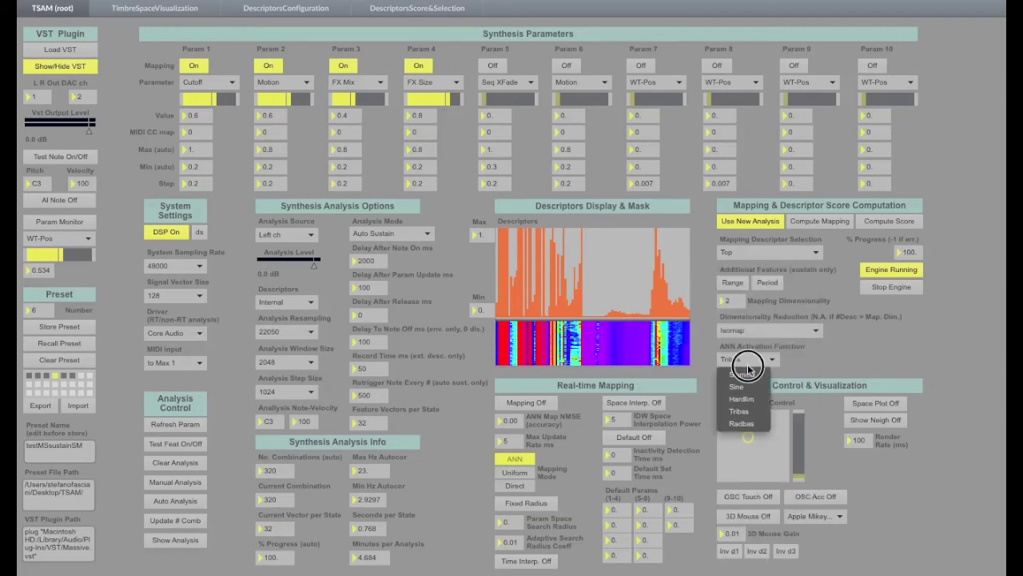
{"action": "left_click", "coordinate": [750, 409]}
{"action": "left_click", "coordinate": [824, 222]}
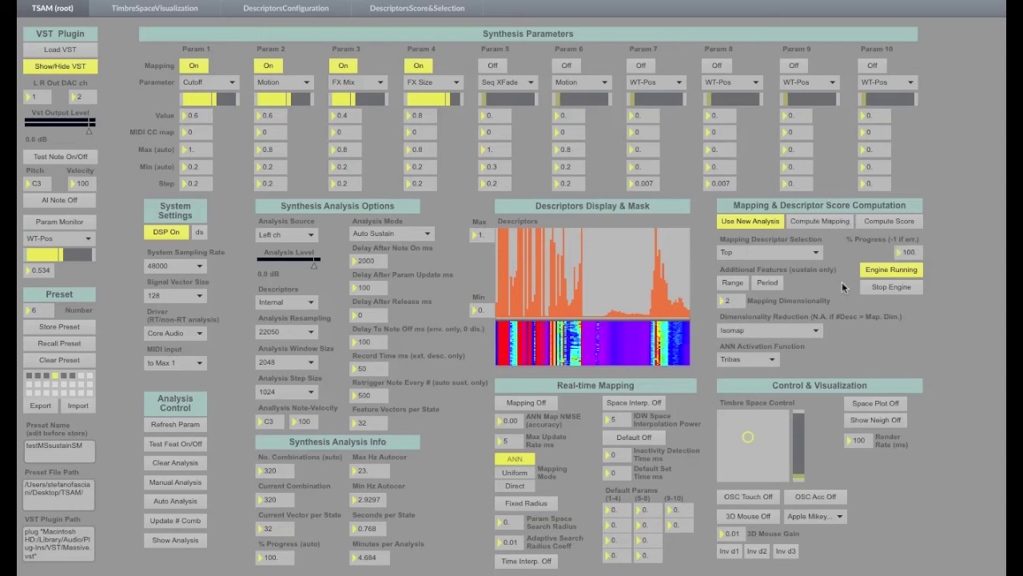
Enable real-time mapping, space and time interpolation, and lower the IDW power
{"action": "left_click", "coordinate": [534, 402]}
{"action": "left_click", "coordinate": [634, 402]}
{"action": "left_click", "coordinate": [548, 559]}
{"action": "left_click_drag", "start_coordinate": [622, 415], "coordinate": [623, 421]}
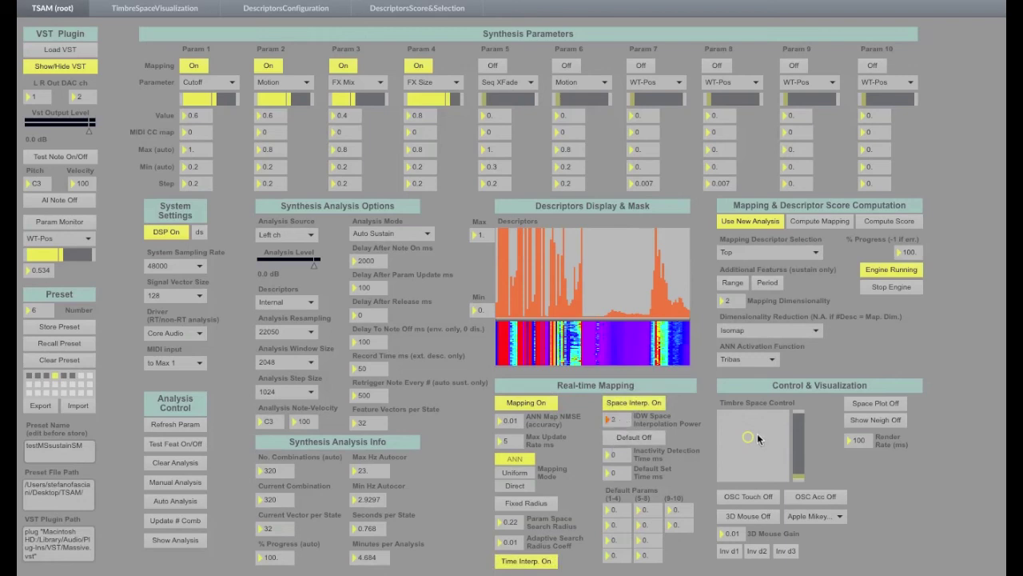
Open the interactive timbre-space plot, reposition it, then close it
{"action": "left_click", "coordinate": [876, 405]}
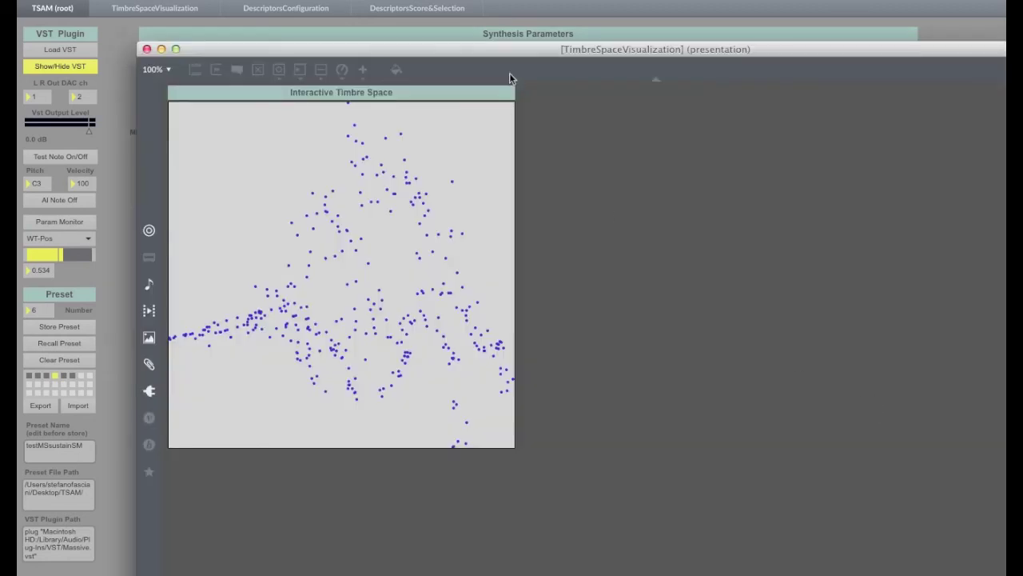
{"action": "left_click_drag", "start_coordinate": [456, 55], "coordinate": [471, 45]}
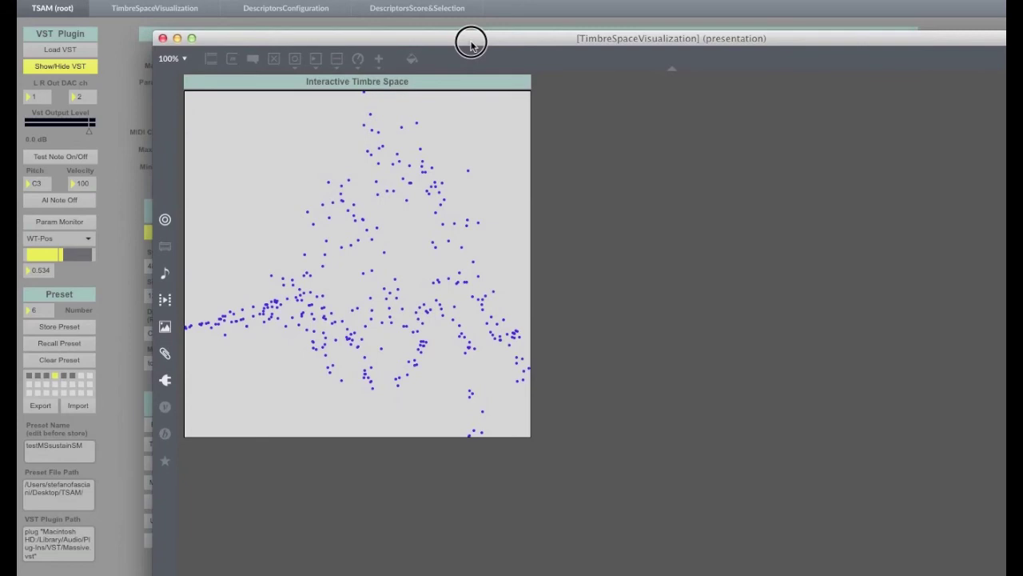
{"action": "key", "text": "super+w"}
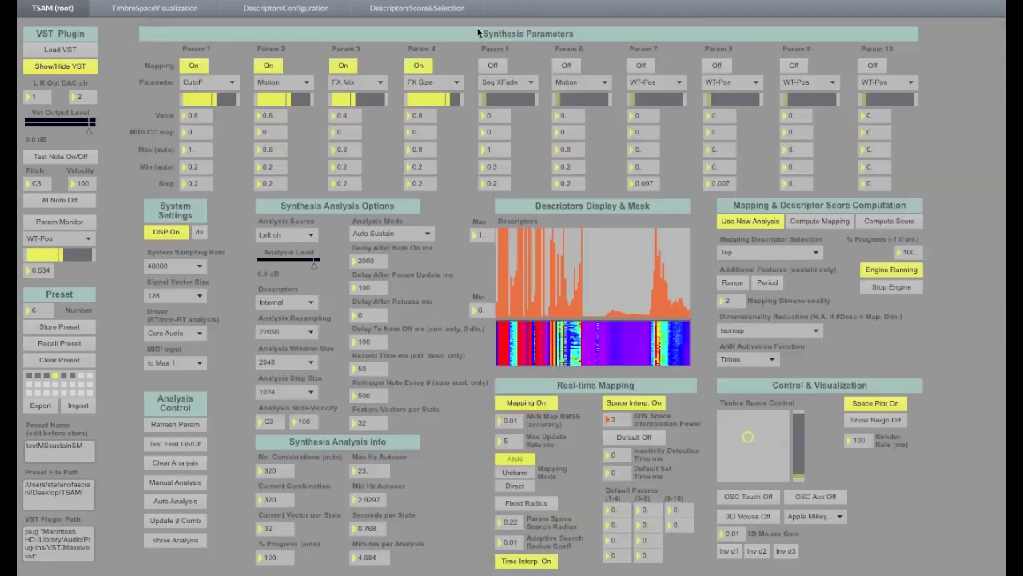
Move to new positions in Timbre Space Control and start the test note
{"action": "left_click_drag", "start_coordinate": [740, 433], "coordinate": [729, 454]}
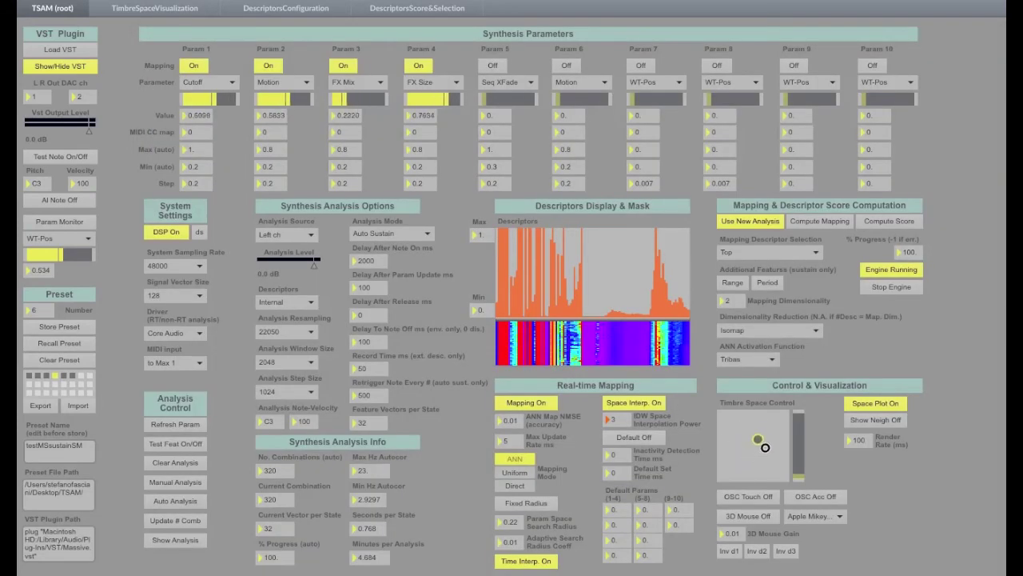
{"action": "left_click", "coordinate": [762, 462]}
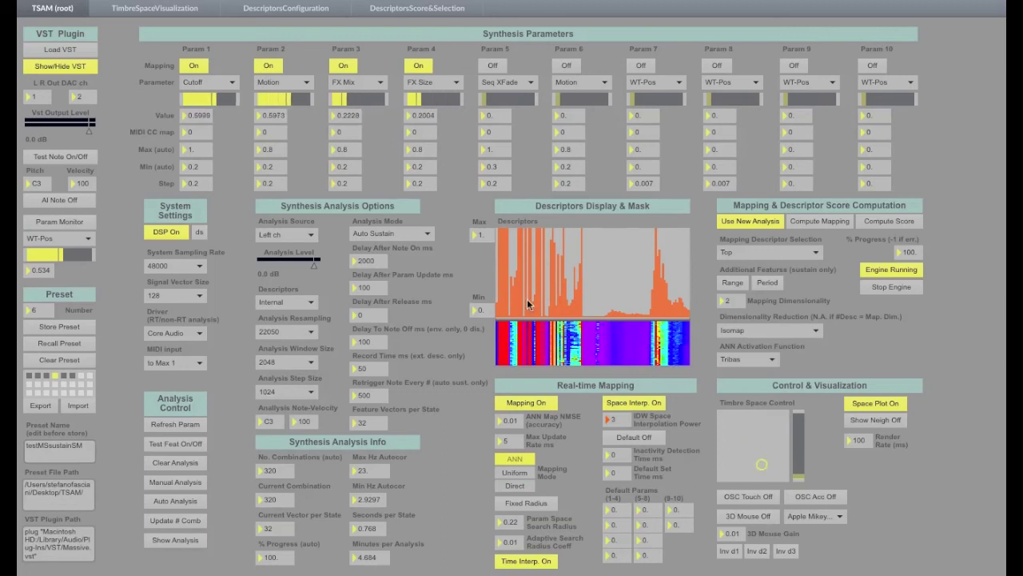
{"action": "left_click", "coordinate": [59, 156]}
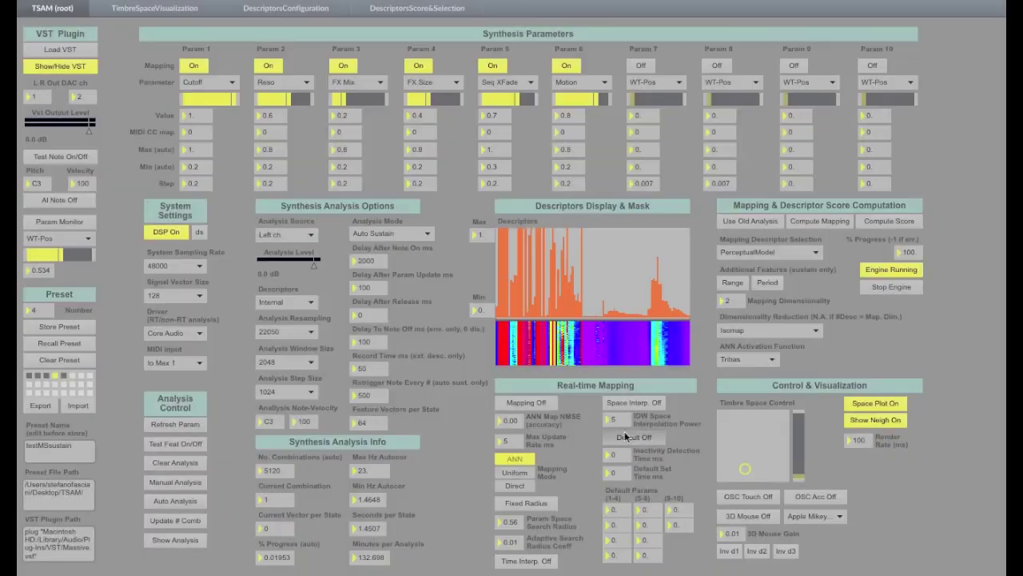
Turn mapping back on with a playing test note, space interpolation, and adjusted IDW power
{"action": "left_click", "coordinate": [539, 406]}
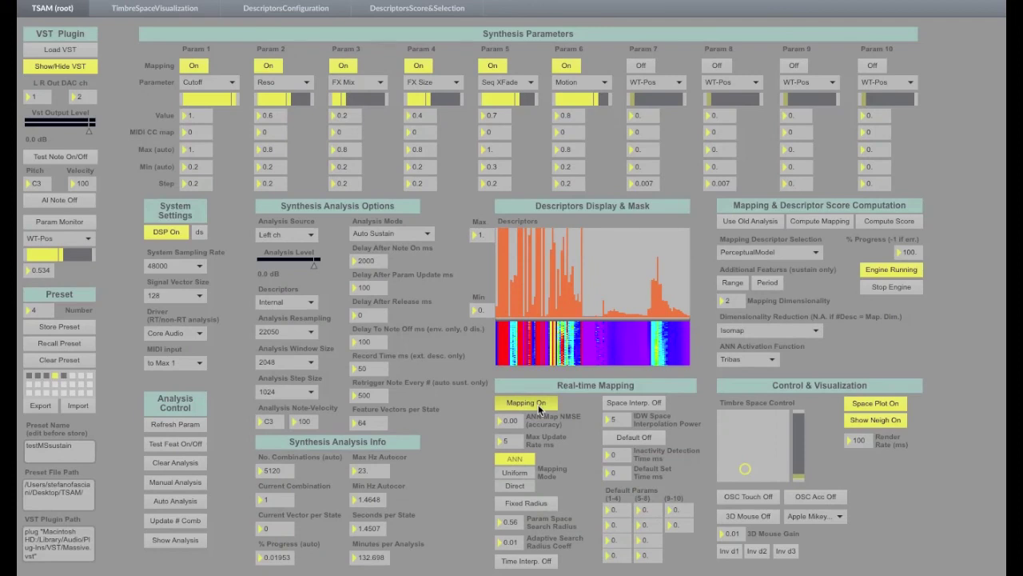
{"action": "left_click", "coordinate": [71, 157]}
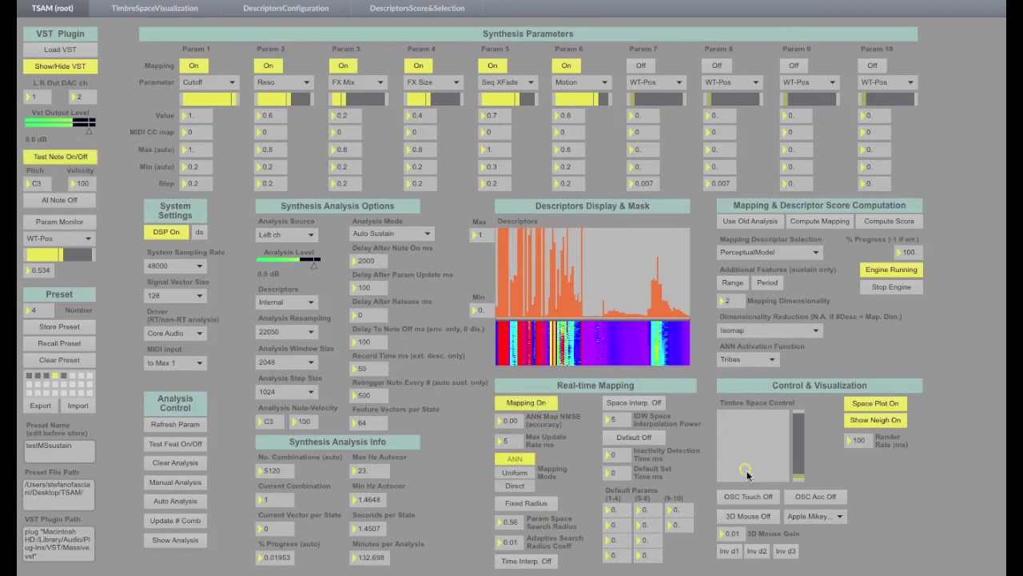
{"action": "mouse_move", "coordinate": [747, 475]}
{"action": "left_mouse_down"}
{"action": "mouse_move", "coordinate": [755, 452]}
{"action": "mouse_move", "coordinate": [737, 442]}
{"action": "mouse_move", "coordinate": [749, 457]}
{"action": "left_mouse_up"}
{"action": "left_click", "coordinate": [631, 401]}
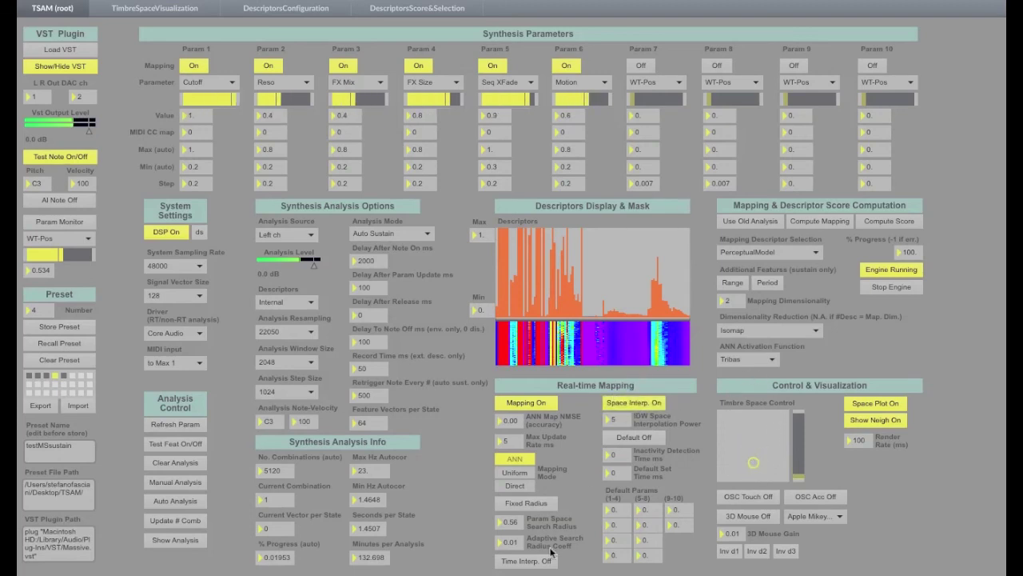
{"action": "left_click", "coordinate": [624, 425]}
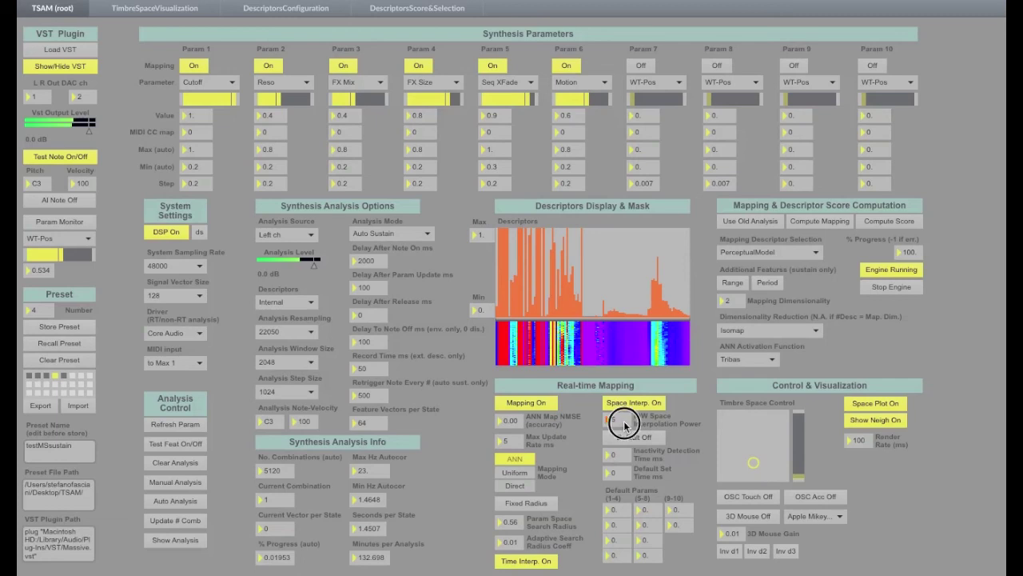
Sweep the pad across several timbres and slide the patcher to reveal the plot
{"action": "mouse_move", "coordinate": [756, 467]}
{"action": "left_mouse_down"}
{"action": "mouse_move", "coordinate": [767, 445]}
{"action": "mouse_move", "coordinate": [754, 426]}
{"action": "mouse_move", "coordinate": [735, 429]}
{"action": "mouse_move", "coordinate": [741, 467]}
{"action": "mouse_move", "coordinate": [728, 422]}
{"action": "mouse_move", "coordinate": [751, 416]}
{"action": "mouse_move", "coordinate": [759, 437]}
{"action": "mouse_move", "coordinate": [720, 428]}
{"action": "left_mouse_up"}
{"action": "type", "text": "10"}
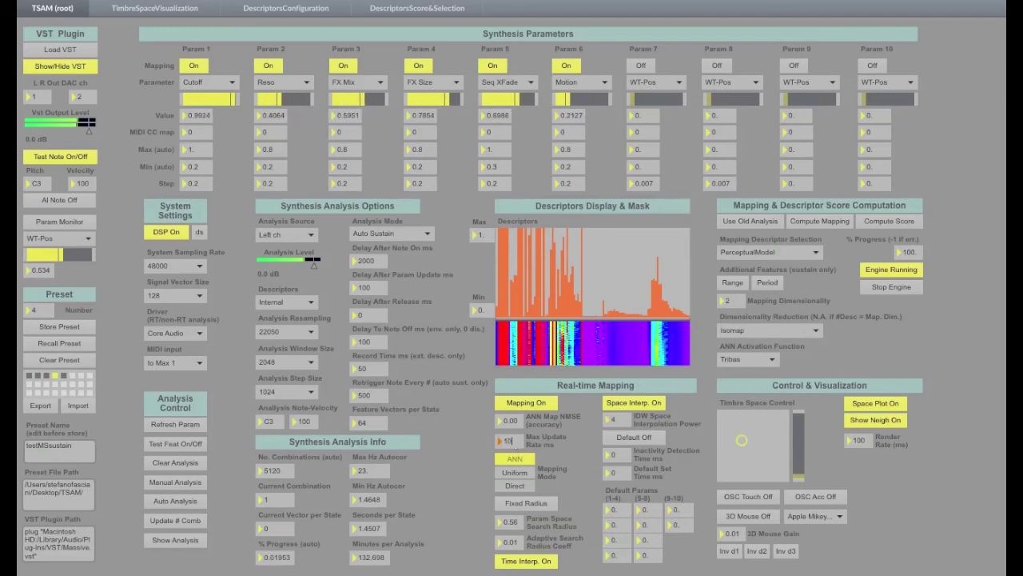
{"action": "left_click_drag", "start_coordinate": [737, 442], "coordinate": [767, 447]}
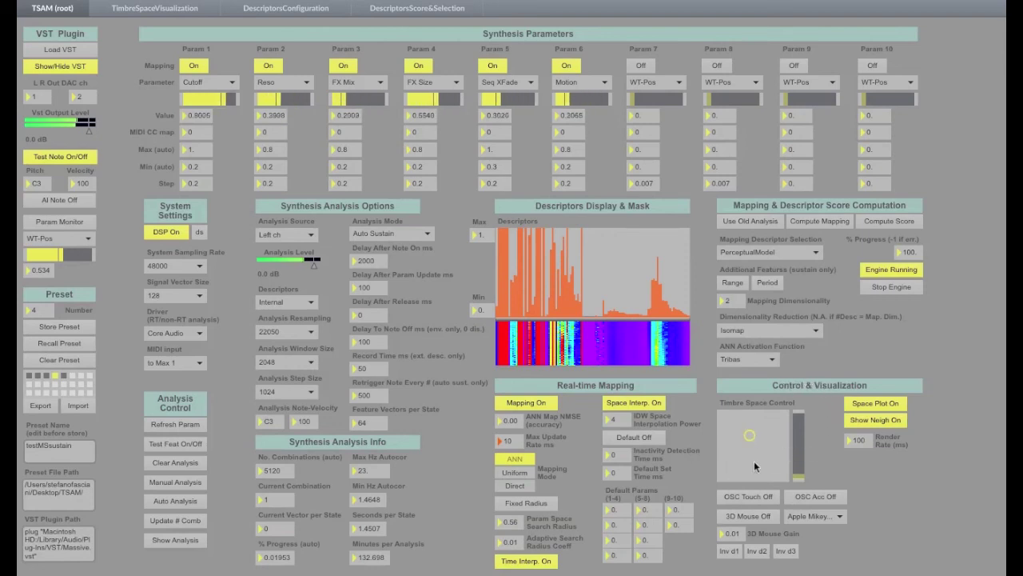
{"action": "mouse_move", "coordinate": [733, 462]}
{"action": "left_mouse_down"}
{"action": "mouse_move", "coordinate": [777, 482]}
{"action": "mouse_move", "coordinate": [803, 434]}
{"action": "left_mouse_up"}
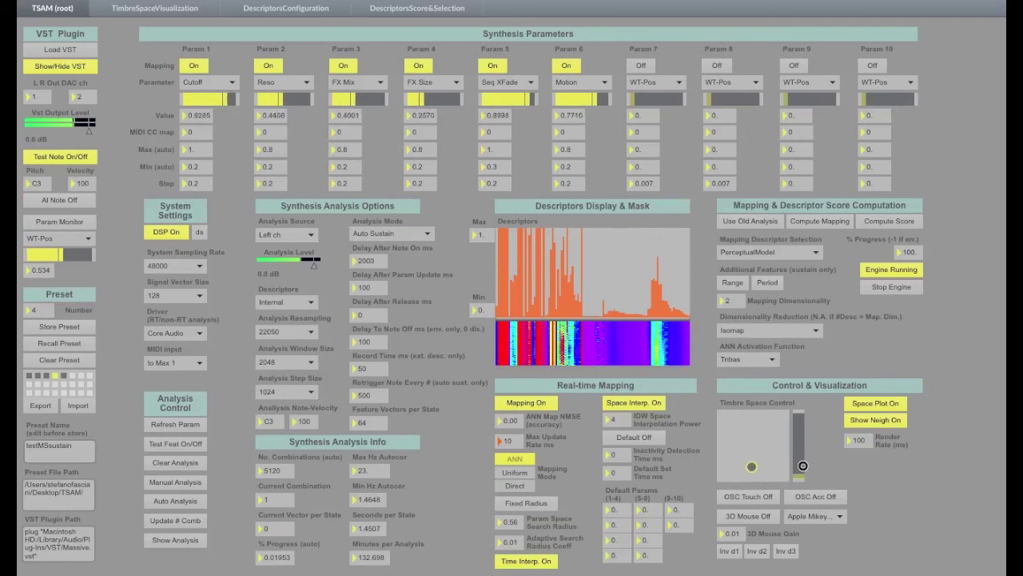
{"action": "left_click", "coordinate": [748, 452]}
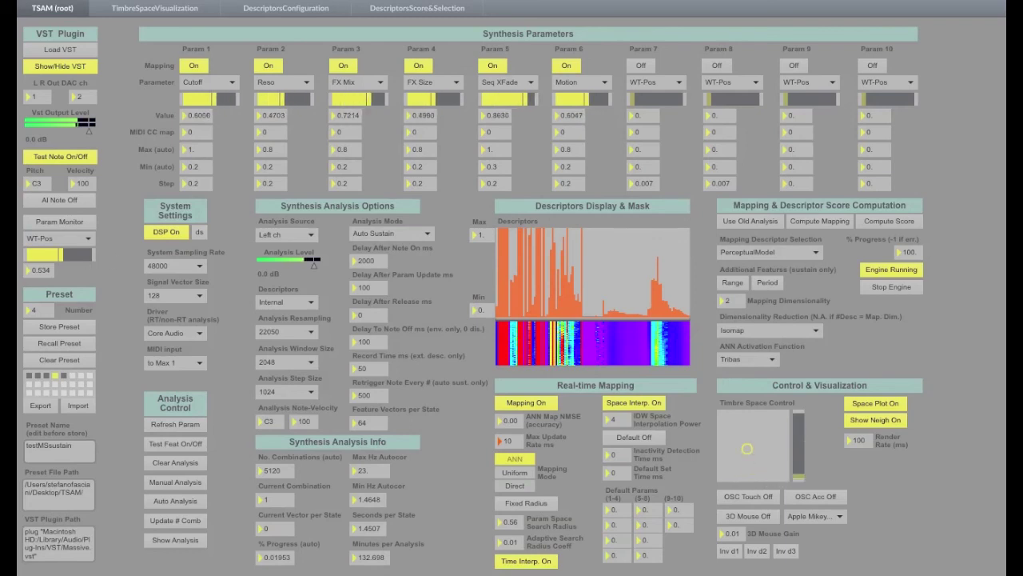
{"action": "mouse_move", "coordinate": [24, 297]}
{"action": "left_mouse_down"}
{"action": "mouse_move", "coordinate": [443, 296]}
{"action": "mouse_move", "coordinate": [410, 300]}
{"action": "left_mouse_up"}
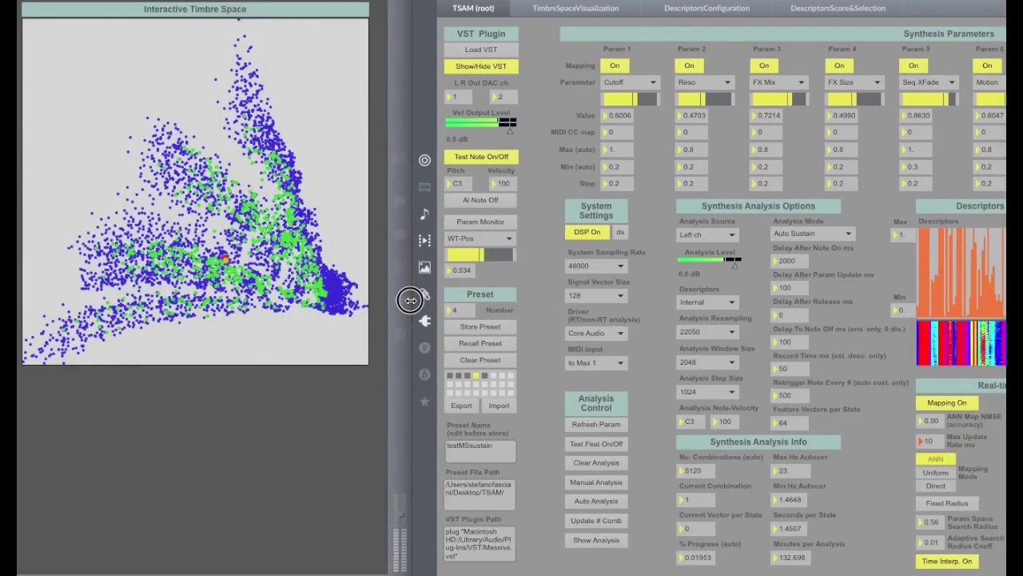
Scroll the patcher and move the timbre-space position down and left
{"action": "scroll", "coordinate": [807, 459], "scroll_direction": "right", "scroll_amount": 10}
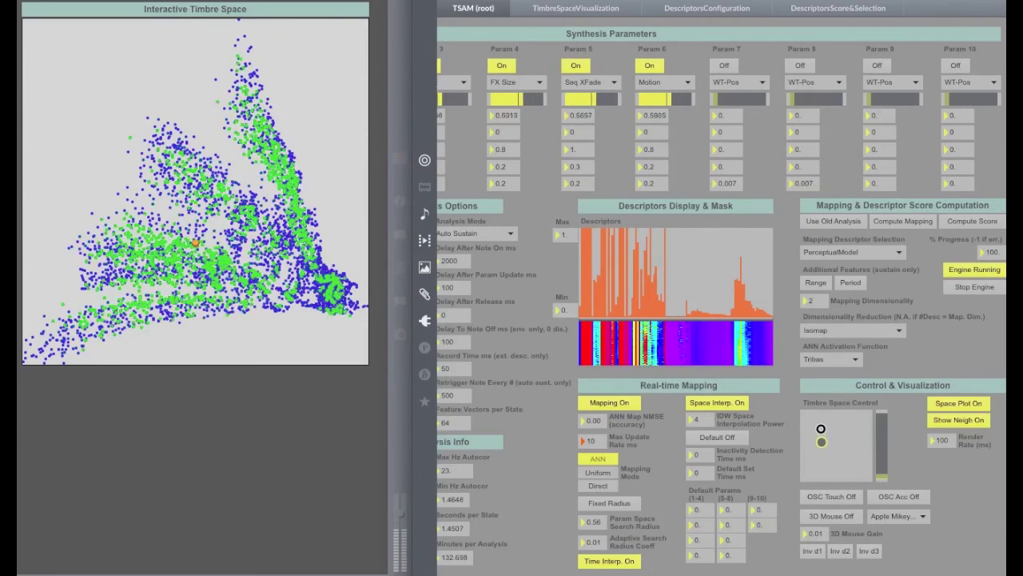
{"action": "left_click_drag", "start_coordinate": [820, 439], "coordinate": [916, 467]}
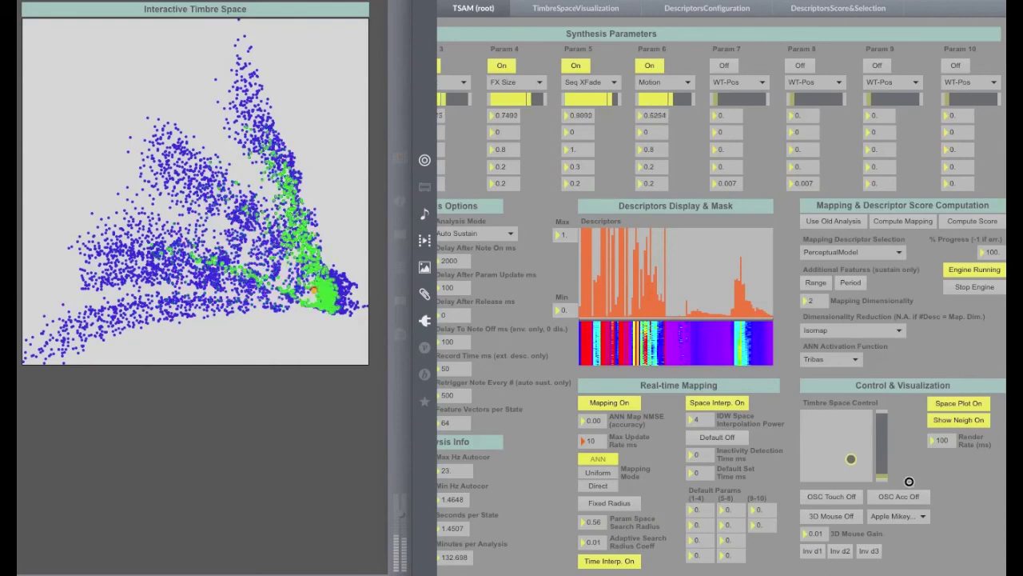
{"action": "left_click_drag", "start_coordinate": [916, 468], "coordinate": [789, 498]}
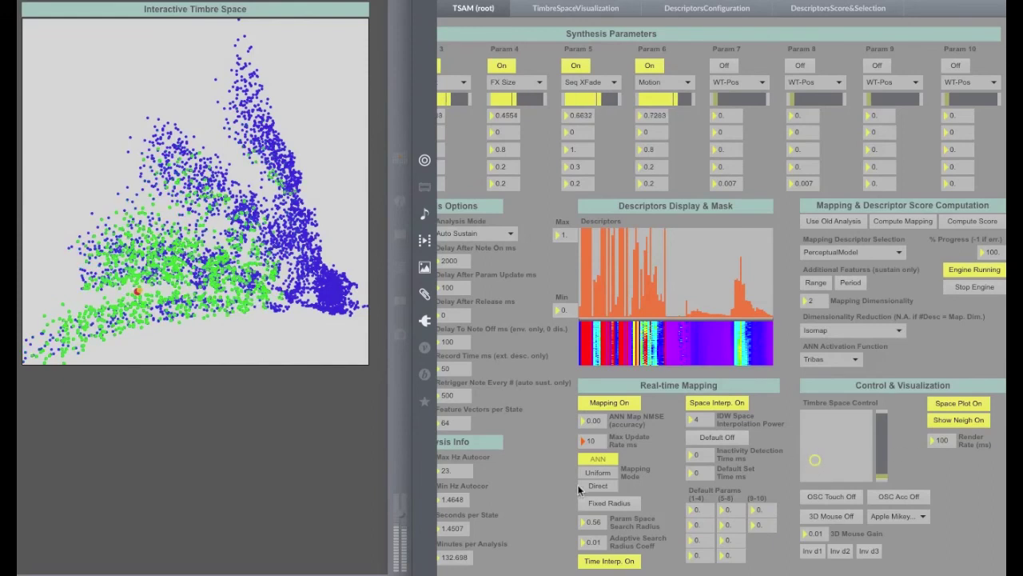
Switch to Uniform mapping mode and explore the grid with a 0.3 search radius
{"action": "left_click", "coordinate": [609, 473]}
{"action": "mouse_move", "coordinate": [821, 450]}
{"action": "left_mouse_down"}
{"action": "mouse_move", "coordinate": [825, 472]}
{"action": "mouse_move", "coordinate": [849, 480]}
{"action": "mouse_move", "coordinate": [865, 466]}
{"action": "mouse_move", "coordinate": [859, 434]}
{"action": "left_mouse_up"}
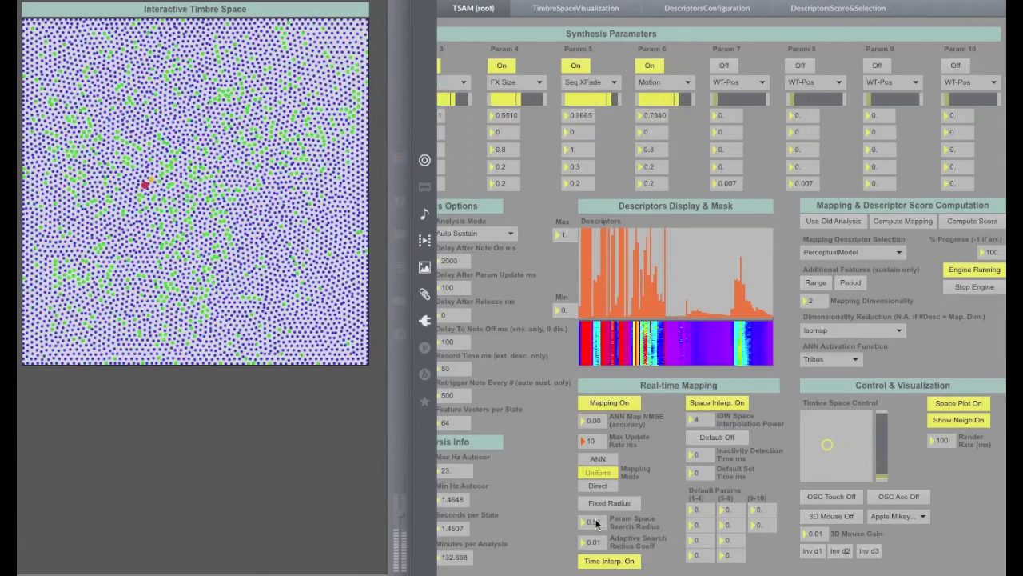
{"action": "left_click_drag", "start_coordinate": [826, 462], "coordinate": [852, 440]}
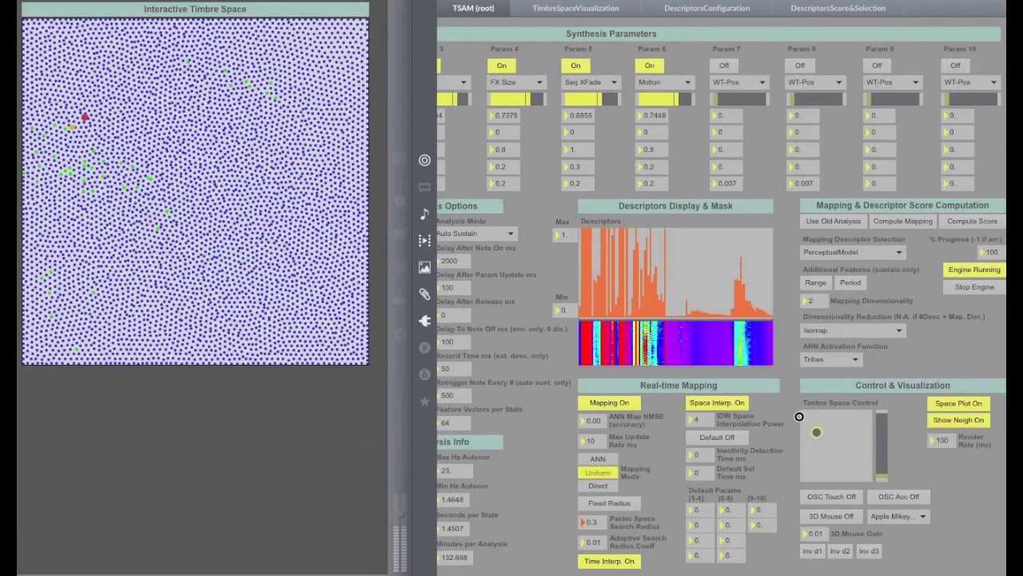
{"action": "left_click", "coordinate": [930, 402]}
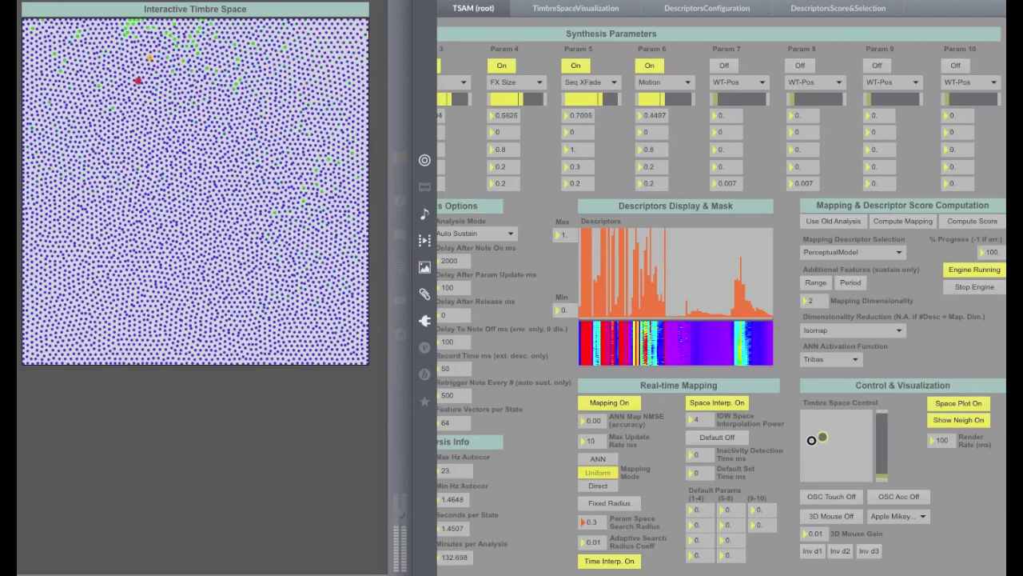
{"action": "left_click_drag", "start_coordinate": [877, 458], "coordinate": [792, 552]}
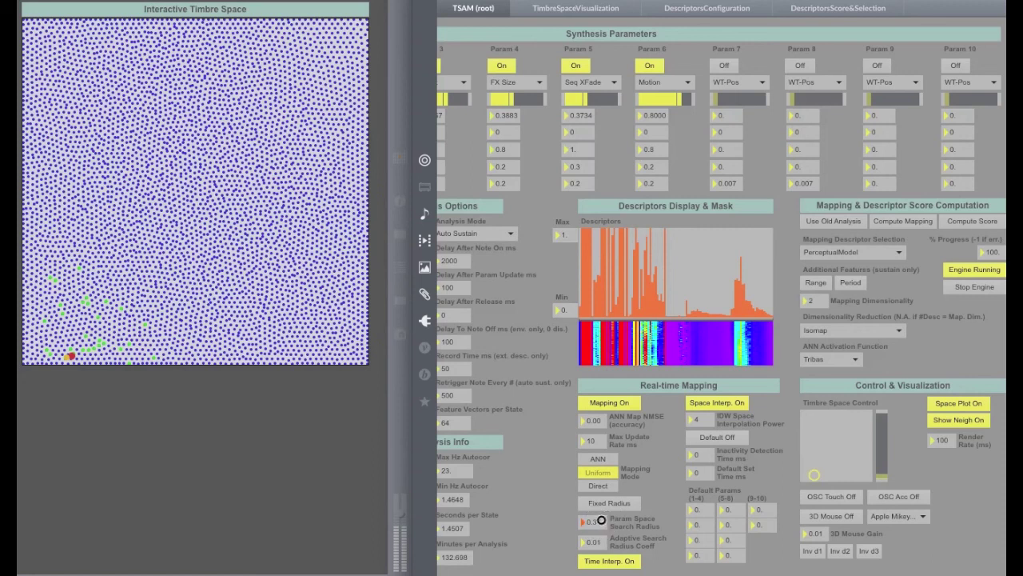
Try Direct mapping mode and show neighbouring points in the plot
{"action": "left_click", "coordinate": [605, 486]}
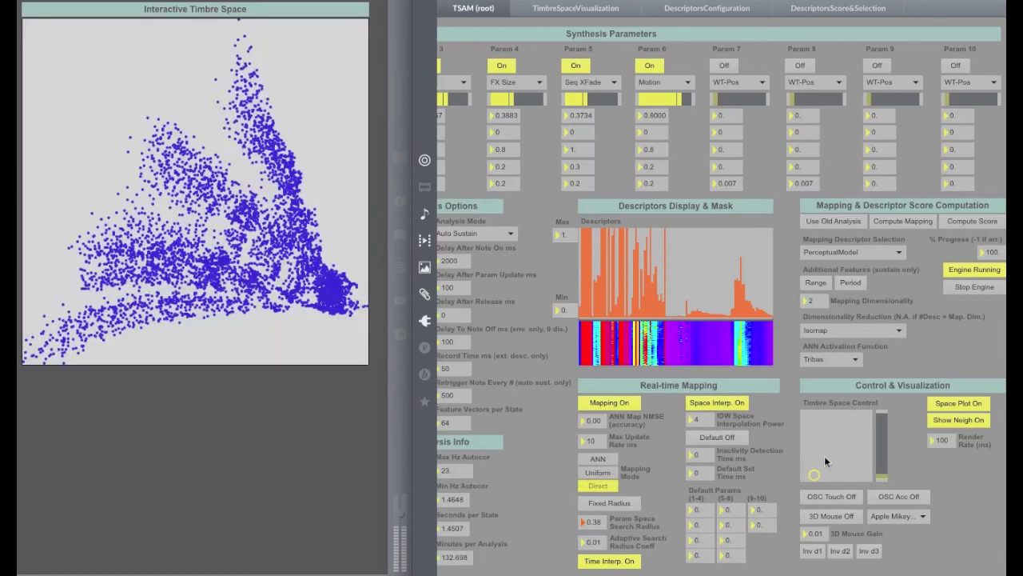
{"action": "left_click_drag", "start_coordinate": [815, 476], "coordinate": [851, 453]}
{"action": "left_click", "coordinate": [955, 419]}
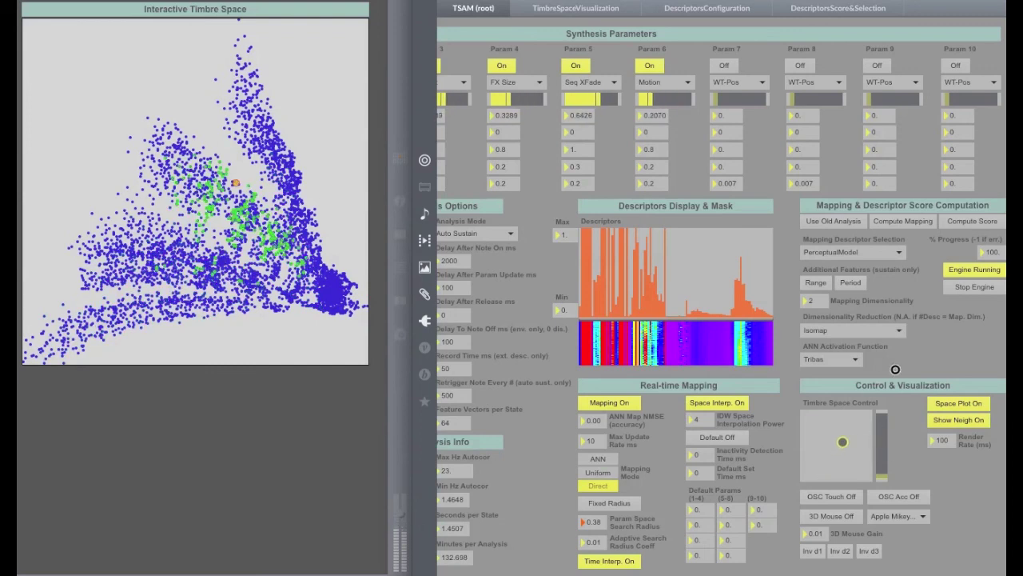
Return to ANN mode, explore several timbre positions, then turn real-time mapping off
{"action": "left_click", "coordinate": [611, 457]}
{"action": "left_click_drag", "start_coordinate": [848, 452], "coordinate": [865, 444]}
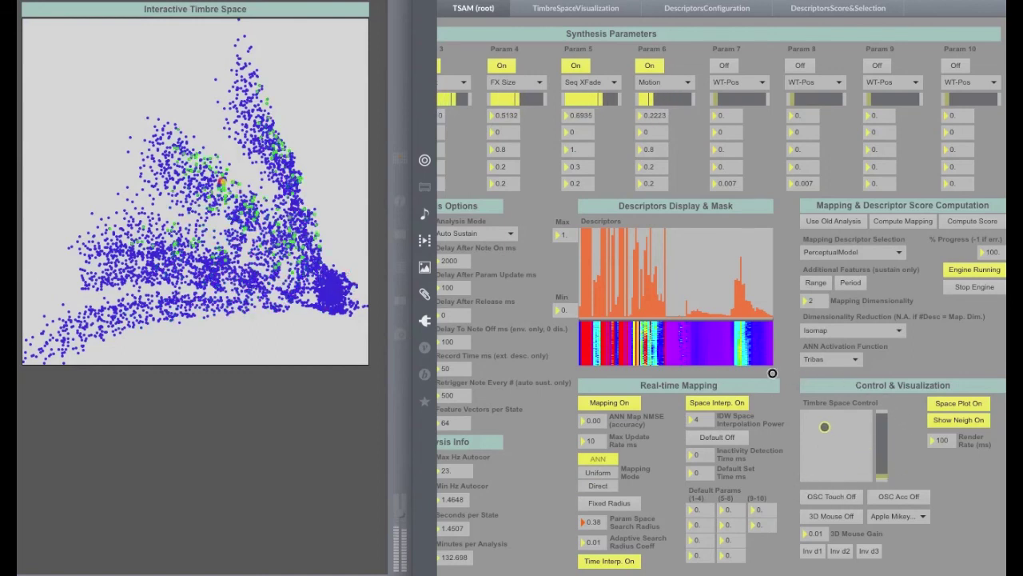
{"action": "left_click", "coordinate": [806, 446]}
{"action": "left_click_drag", "start_coordinate": [805, 447], "coordinate": [853, 437]}
{"action": "left_click_drag", "start_coordinate": [856, 400], "coordinate": [831, 469]}
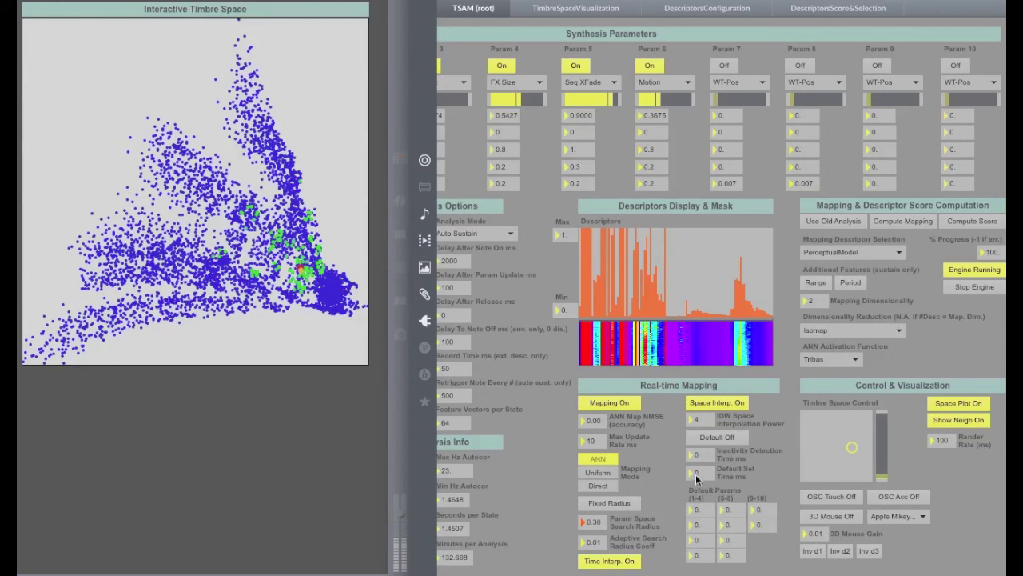
{"action": "left_click", "coordinate": [609, 403]}
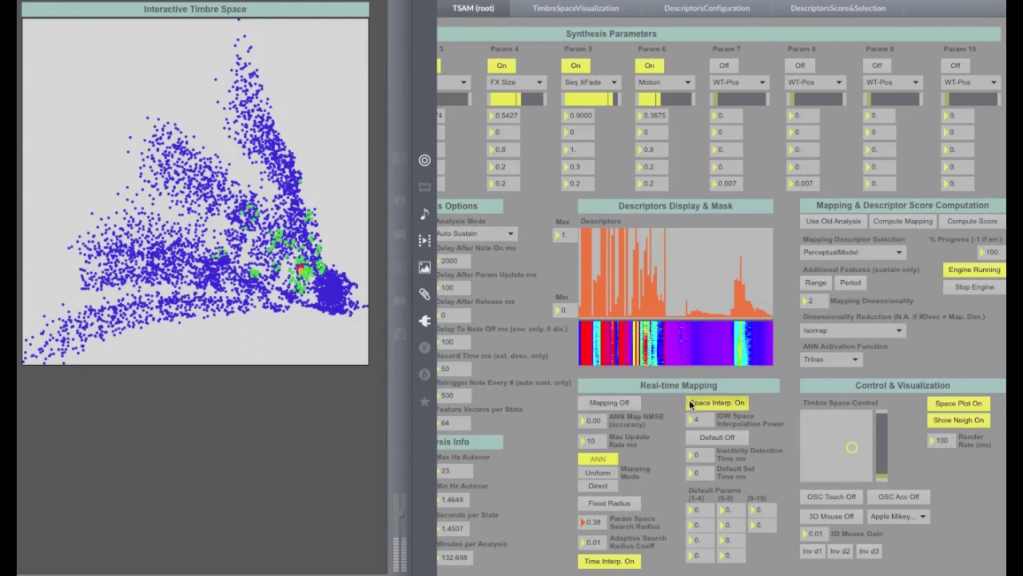